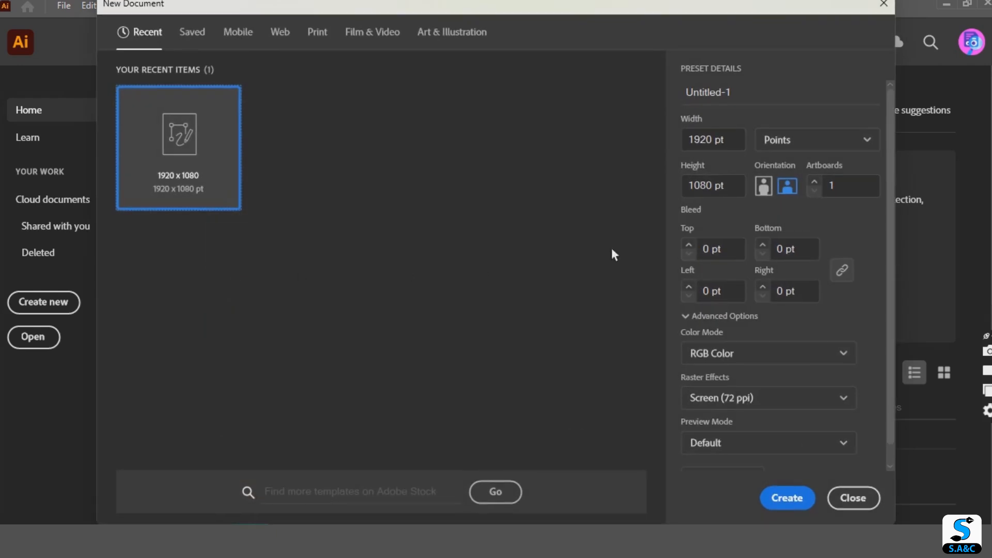
Create a 1920 x 1080 pt RGB document and draw a long vertical line in the left half of the artboard
{"action": "left_click", "coordinate": [785, 501]}
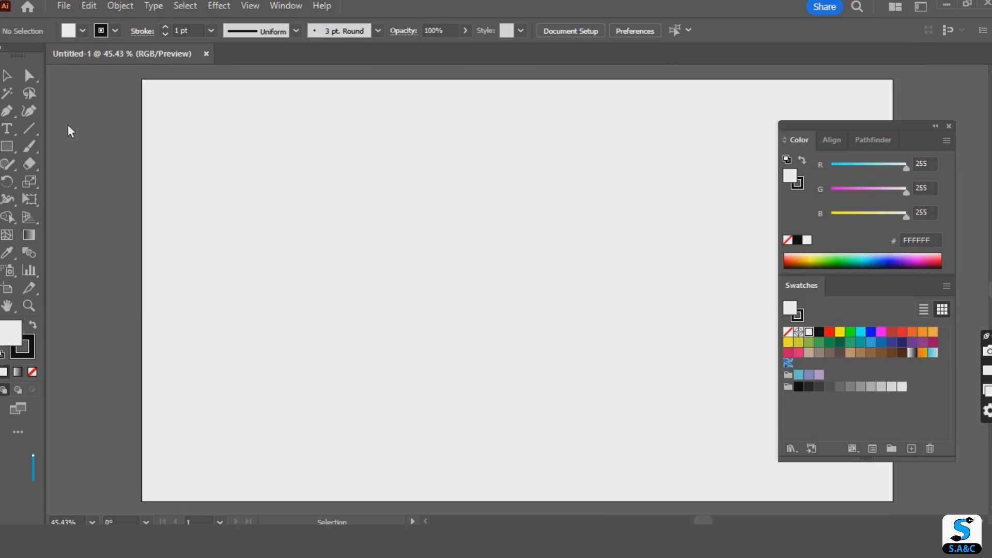
{"action": "left_click", "coordinate": [37, 132]}
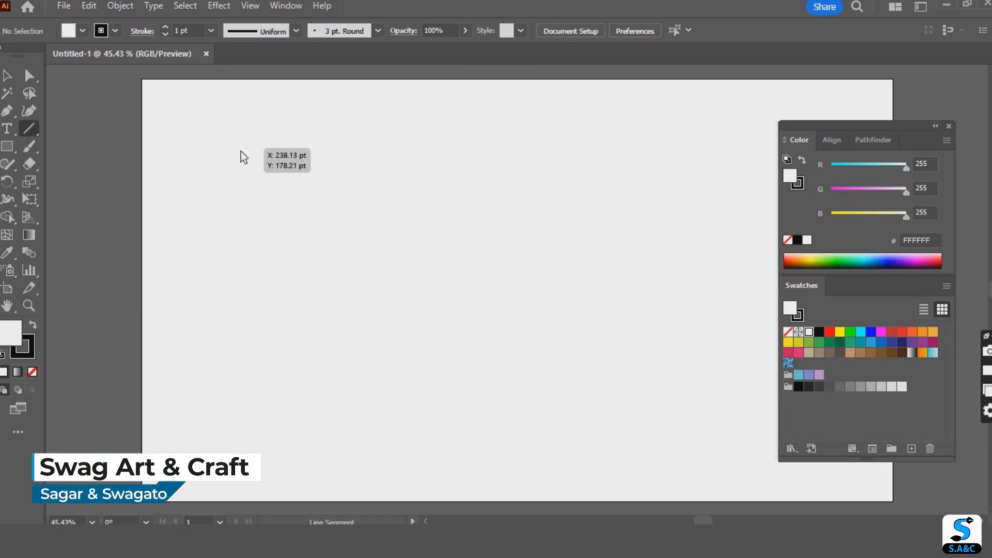
{"action": "left_click_drag", "start_coordinate": [269, 144], "coordinate": [299, 447]}
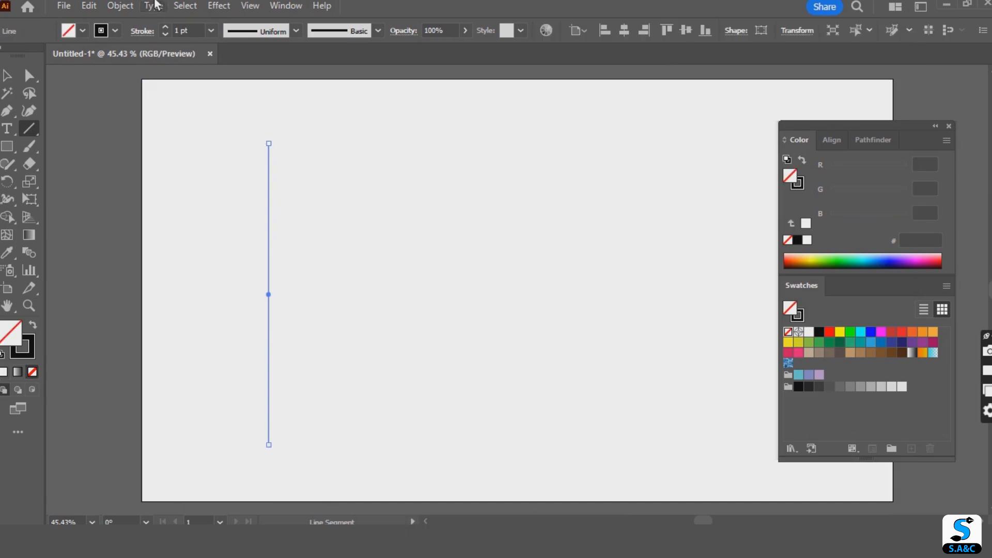
Copy the vertical line a short distance to its right and repeat the copy until there are 14 evenly spaced lines
{"action": "key", "text": "v"}
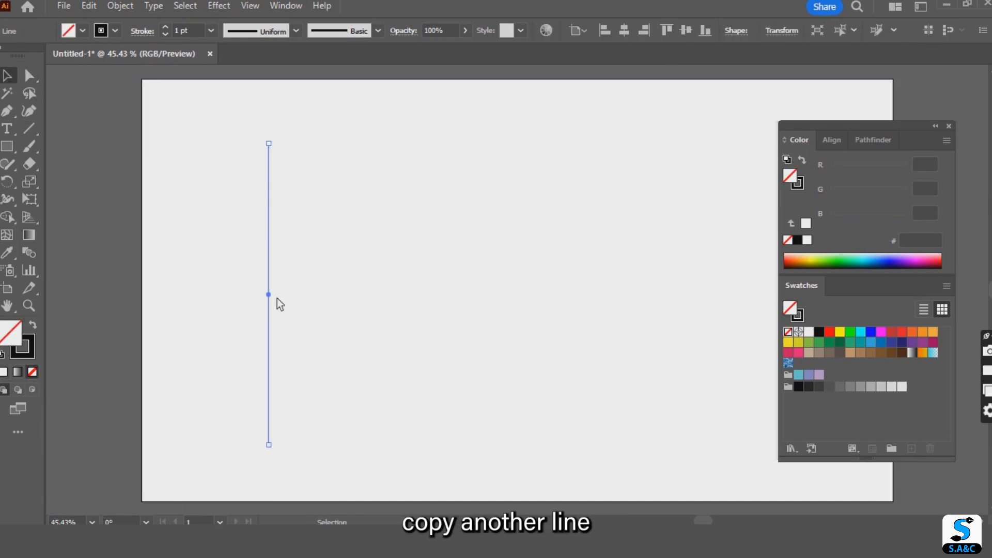
{"action": "left_click_drag", "start_coordinate": [276, 298], "coordinate": [296, 296]}
{"action": "key", "text": "ctrl+d"}
{"action": "key", "text": "ctrl+d"}
{"action": "key", "text": "ctrl+d"}
{"action": "key", "text": "ctrl+d"}
{"action": "key", "text": "ctrl+d"}
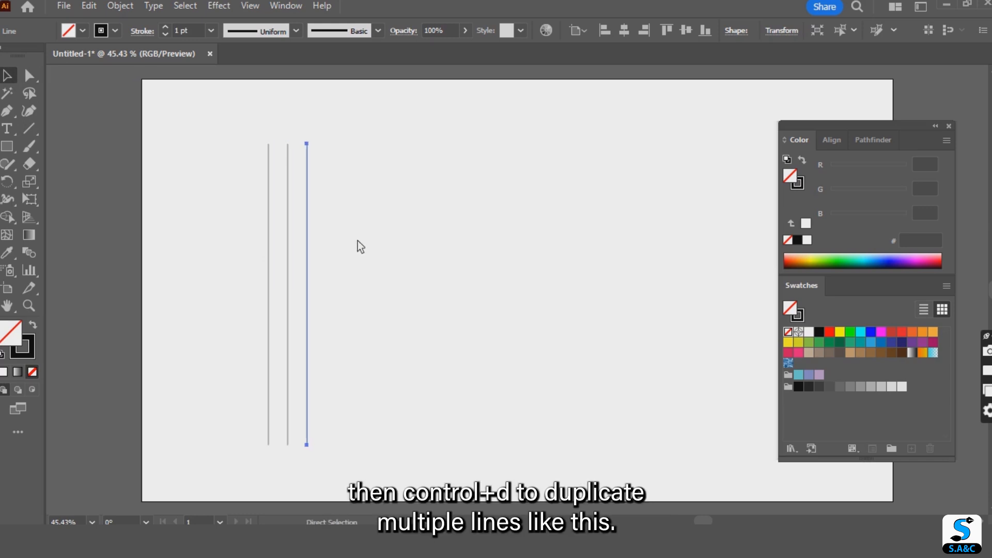
{"action": "key", "text": "ctrl+d"}
{"action": "key", "text": "ctrl+d"}
{"action": "key", "text": "ctrl+d"}
{"action": "key", "text": "ctrl+d"}
{"action": "key", "text": "ctrl+d"}
{"action": "key", "text": "ctrl+d"}
{"action": "key", "text": "ctrl+d"}
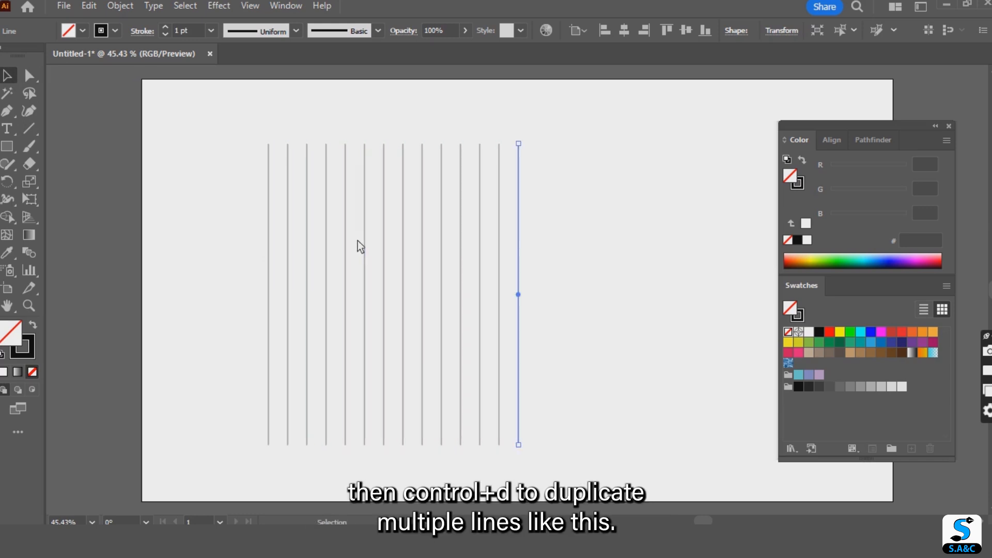
Rotate all the lines about 20° counter-clockwise and add a copy of them reflected across the vertical axis
{"action": "left_click_drag", "start_coordinate": [440, 280], "coordinate": [246, 443]}
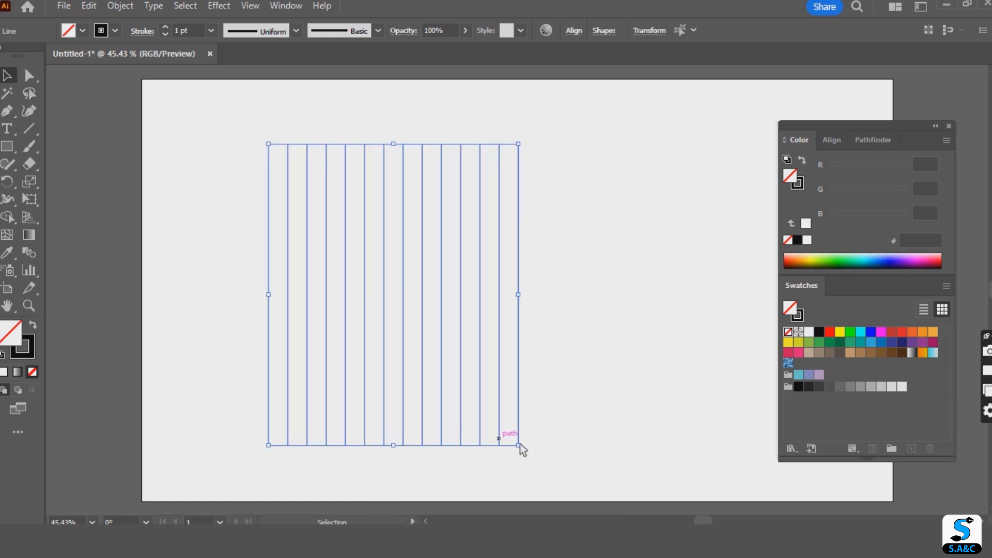
{"action": "left_click_drag", "start_coordinate": [526, 454], "coordinate": [619, 435]}
{"action": "right_click", "coordinate": [488, 336]}
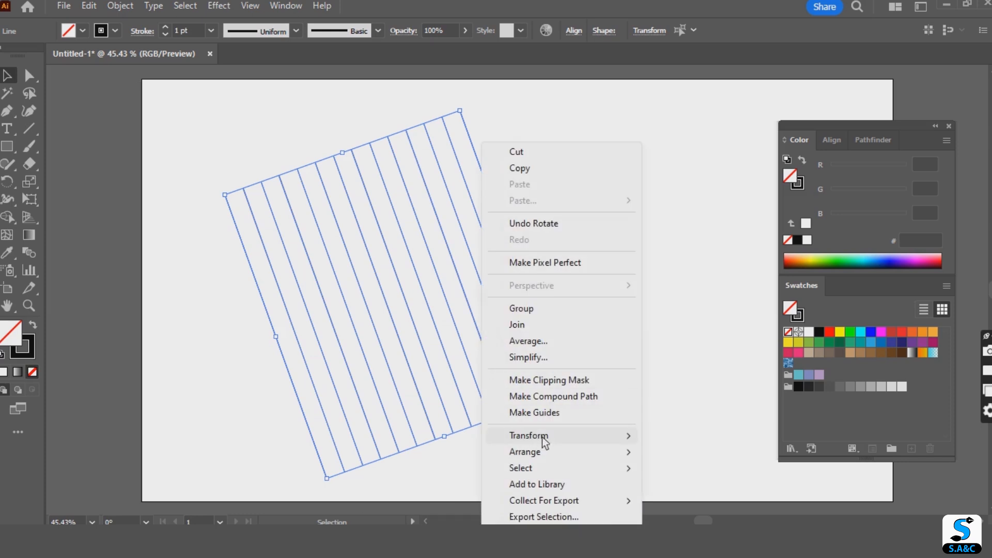
{"action": "mouse_move", "coordinate": [582, 430]}
{"action": "left_click", "coordinate": [686, 358]}
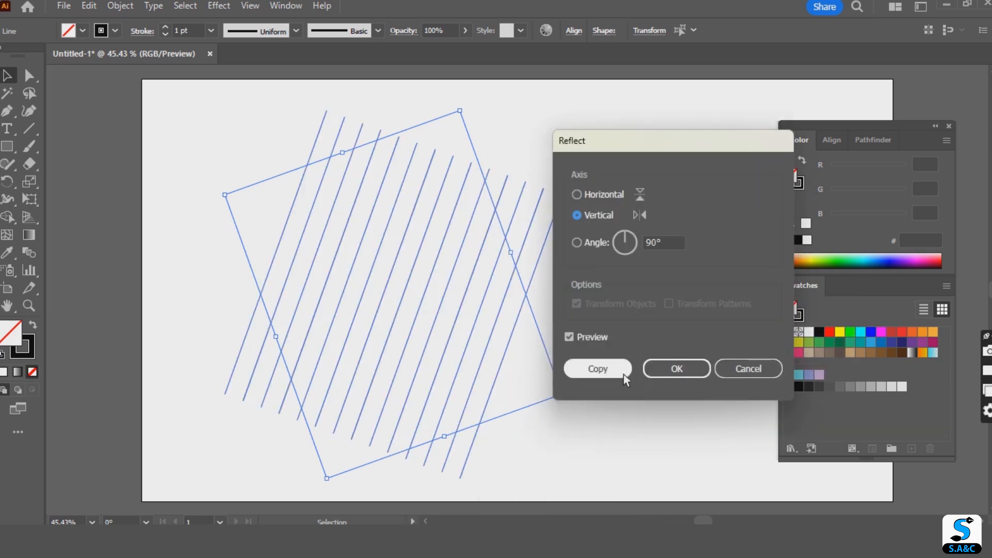
{"action": "left_click", "coordinate": [594, 369]}
{"action": "left_click", "coordinate": [617, 209]}
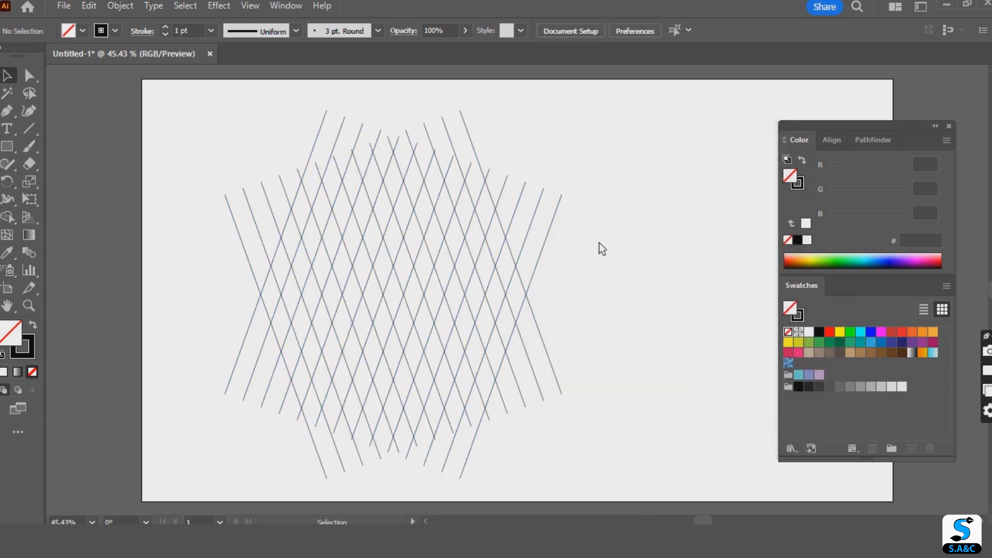
Draw an unfilled circle over the middle of the crossed-line grid
{"action": "left_click_drag", "start_coordinate": [16, 150], "coordinate": [78, 181]}
{"action": "left_click_drag", "start_coordinate": [327, 220], "coordinate": [500, 400]}
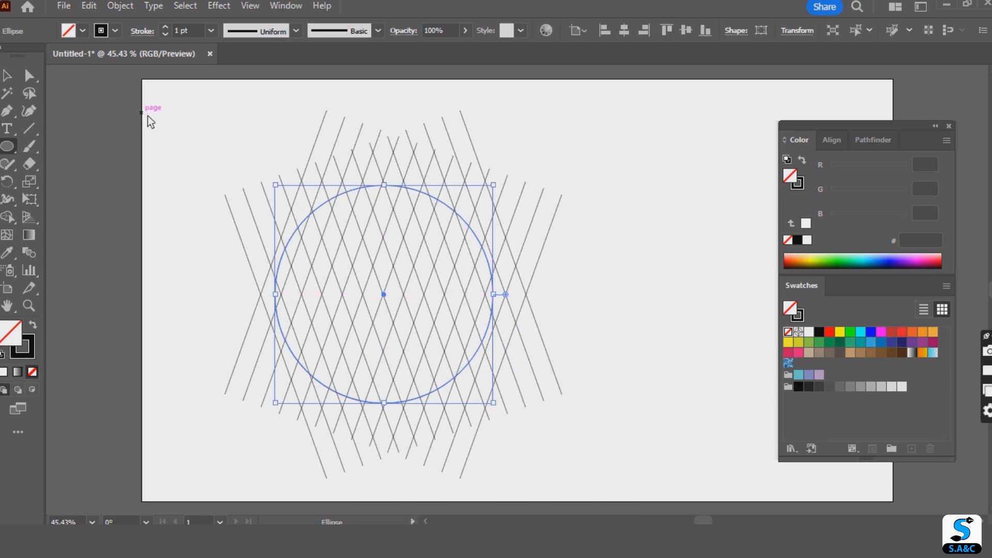
{"action": "left_click", "coordinate": [8, 76]}
{"action": "left_click", "coordinate": [214, 153]}
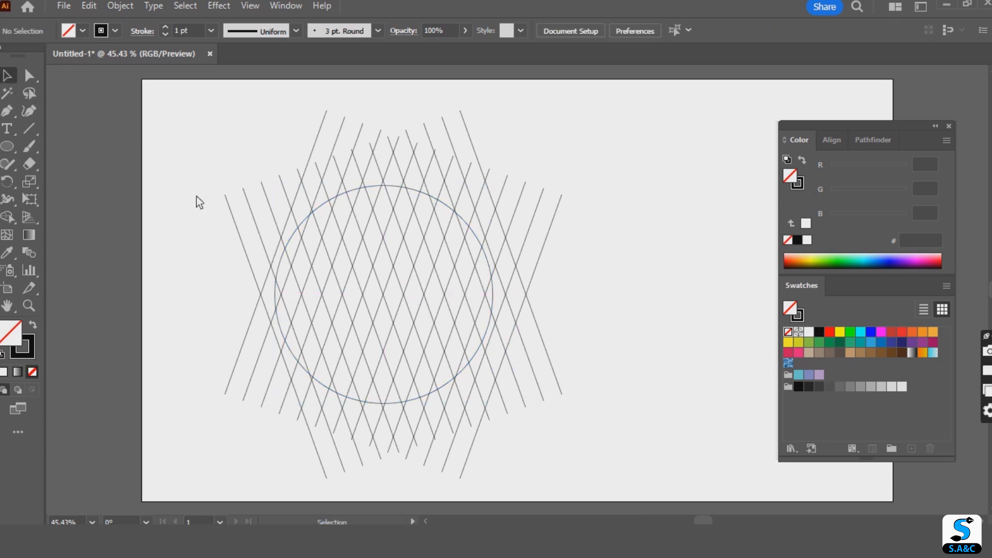
Show the rulers and place a vertical guide through the centre of the circle
{"action": "left_click", "coordinate": [436, 201]}
{"action": "key", "text": "ctrl+r"}
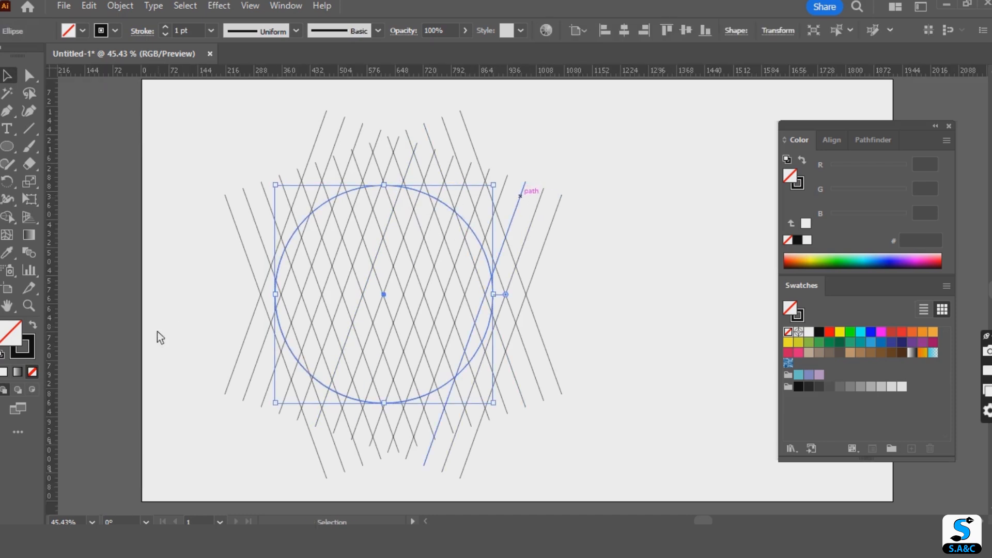
{"action": "left_click_drag", "start_coordinate": [52, 382], "coordinate": [391, 389]}
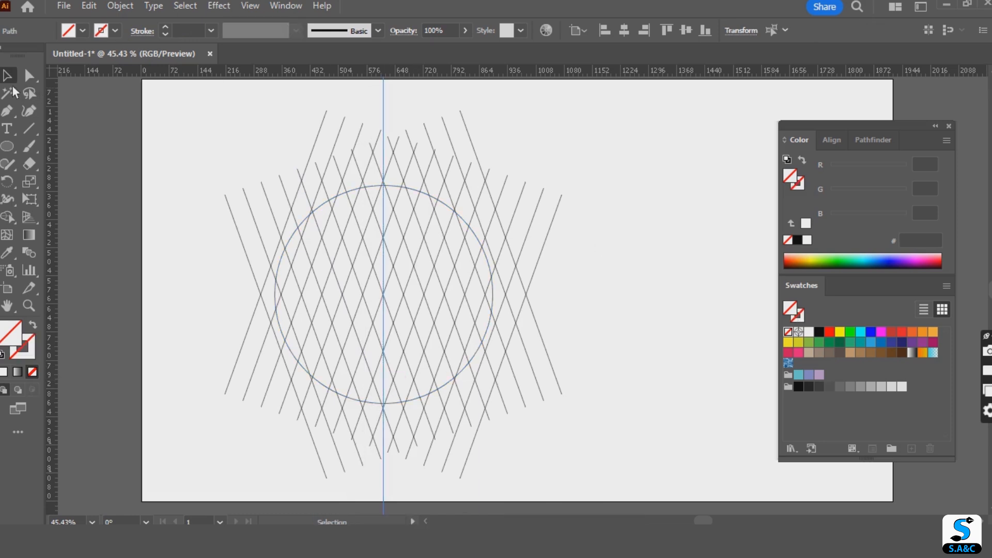
Duplicate the circle in place and scale the copy down about the same centre to form a thin ring
{"action": "left_click", "coordinate": [350, 195]}
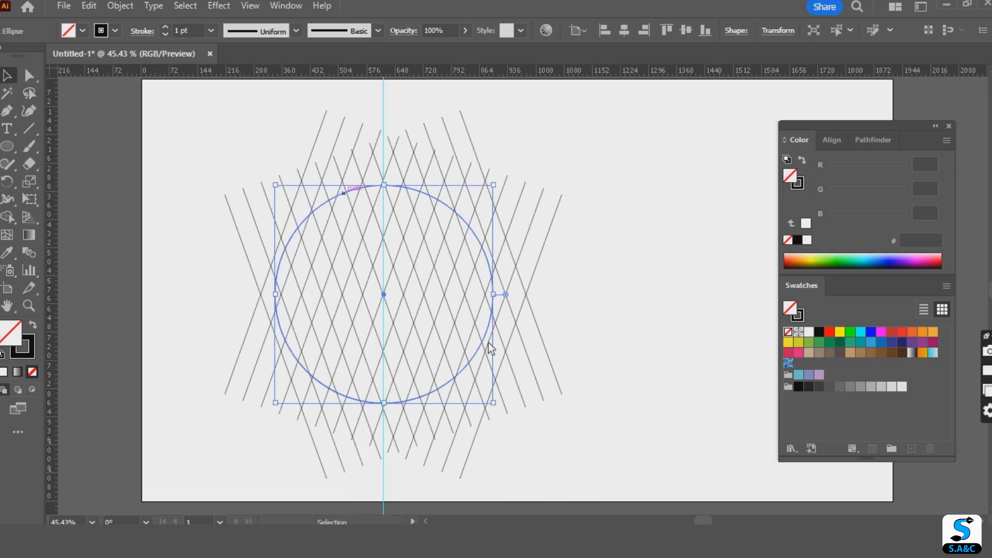
{"action": "left_click", "coordinate": [91, 8]}
{"action": "left_click", "coordinate": [123, 79]}
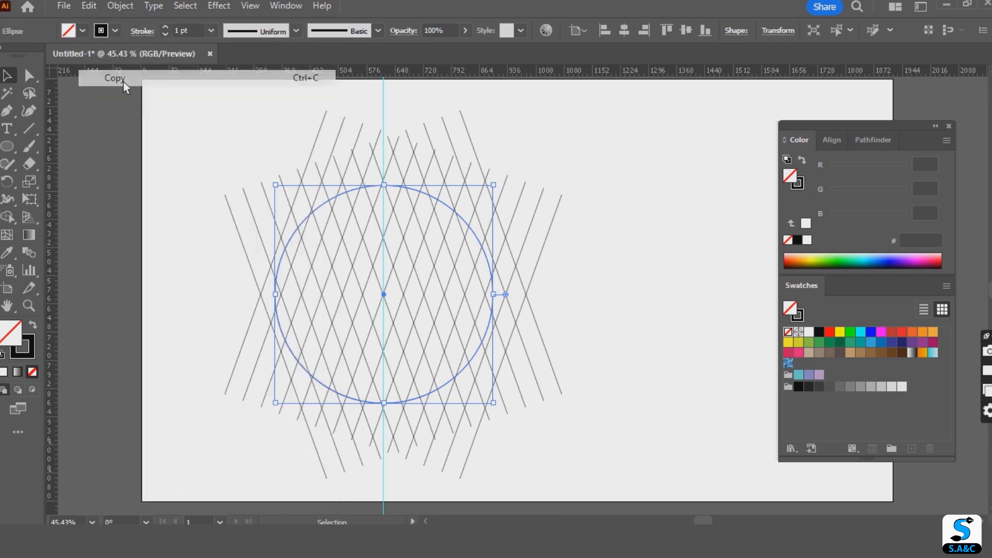
{"action": "left_click", "coordinate": [88, 7]}
{"action": "left_click", "coordinate": [151, 146]}
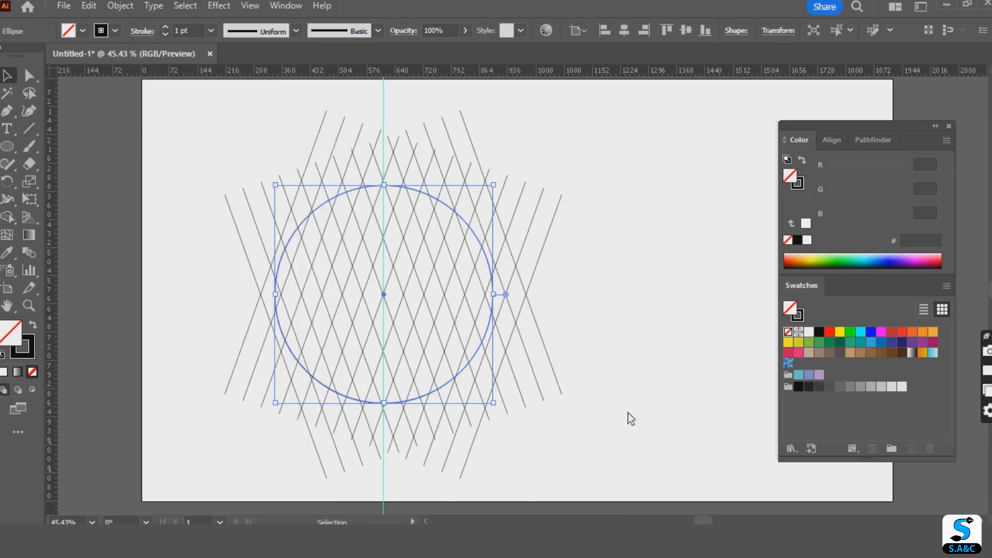
{"action": "mouse_move", "coordinate": [494, 403]}
{"action": "left_mouse_down"}
{"action": "mouse_move", "coordinate": [485, 385]}
{"action": "mouse_move", "coordinate": [491, 391]}
{"action": "left_mouse_up"}
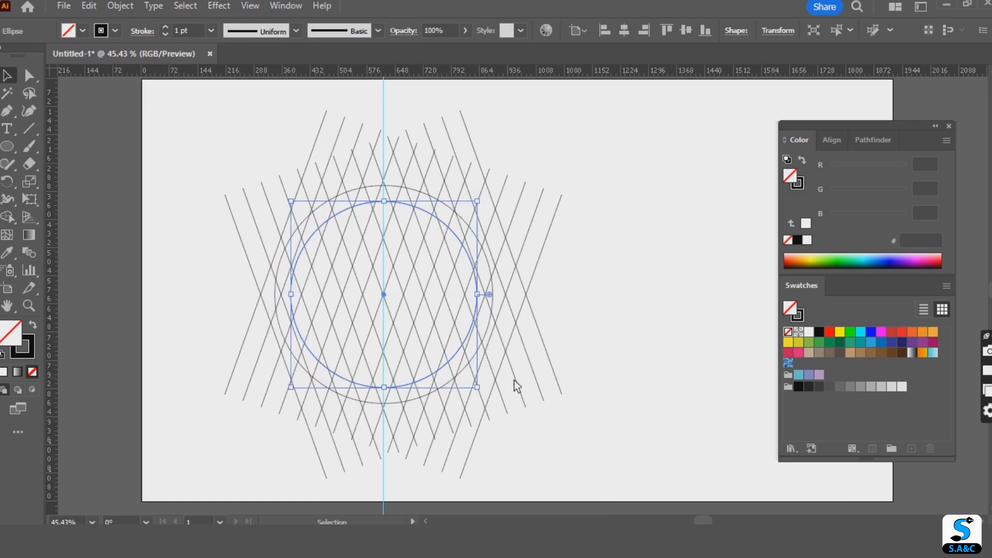
{"action": "left_click", "coordinate": [227, 140]}
Draw a horizontal line across both circles slightly below their centre, aligned with the intersections of the diagonal lines
{"action": "left_click", "coordinate": [35, 132]}
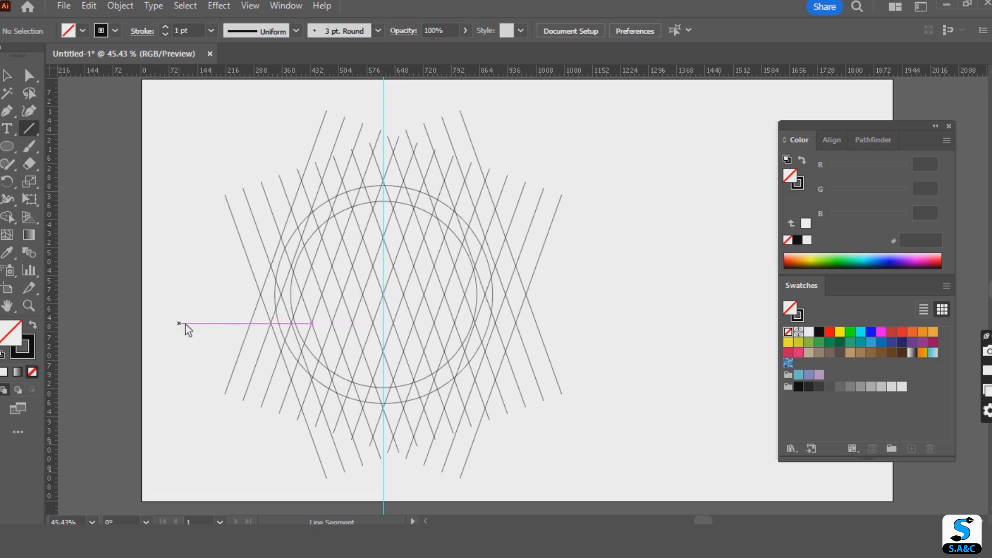
{"action": "left_click_drag", "start_coordinate": [181, 323], "coordinate": [622, 324]}
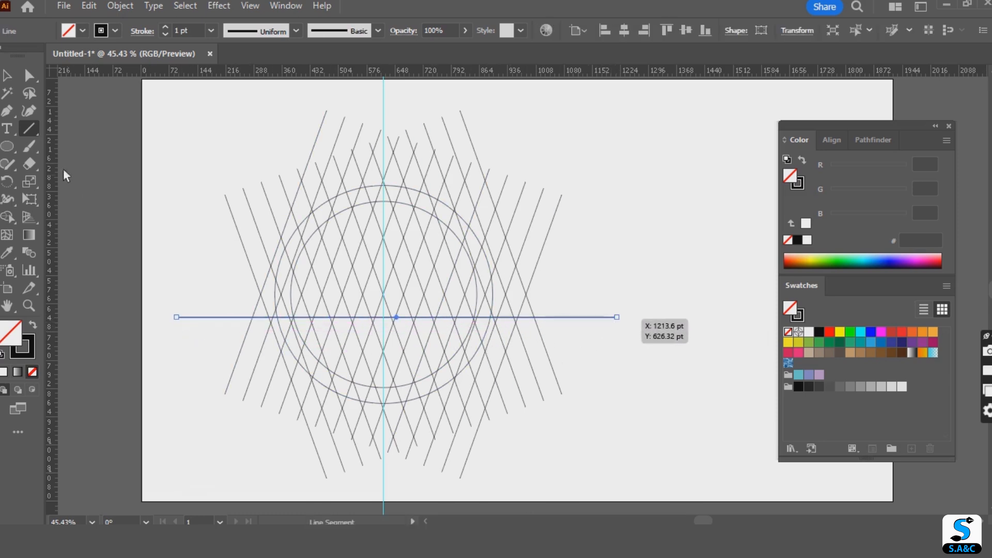
{"action": "key", "text": "v"}
{"action": "left_click", "coordinate": [597, 357]}
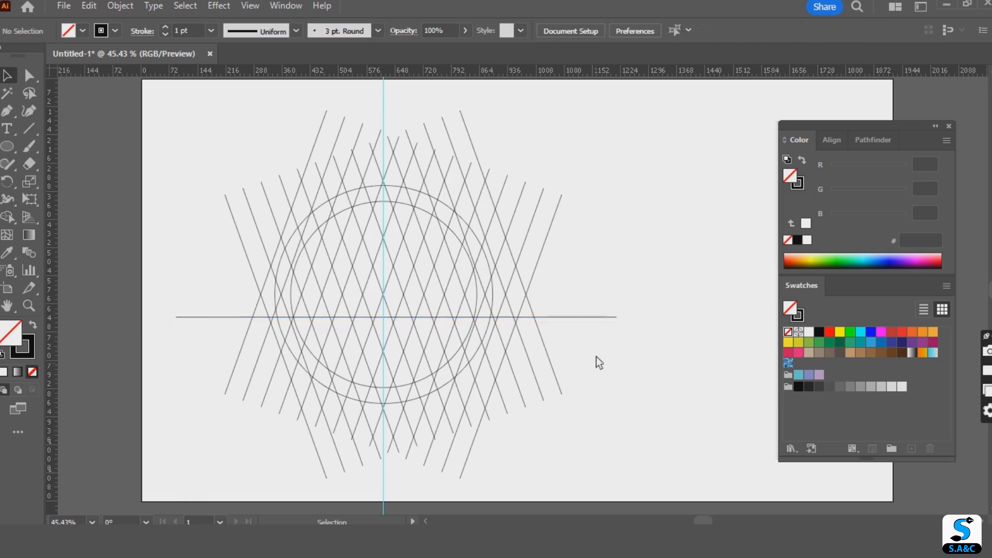
{"action": "left_click", "coordinate": [585, 318]}
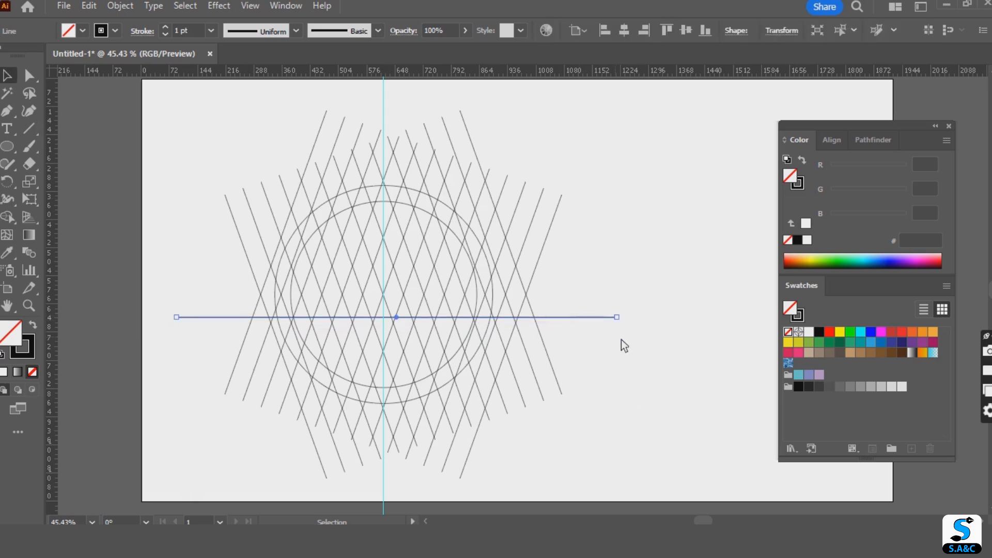
Select all the grid lines and circles for the Shape Builder tool, with a black fill and no stroke
{"action": "left_click_drag", "start_coordinate": [600, 150], "coordinate": [244, 438]}
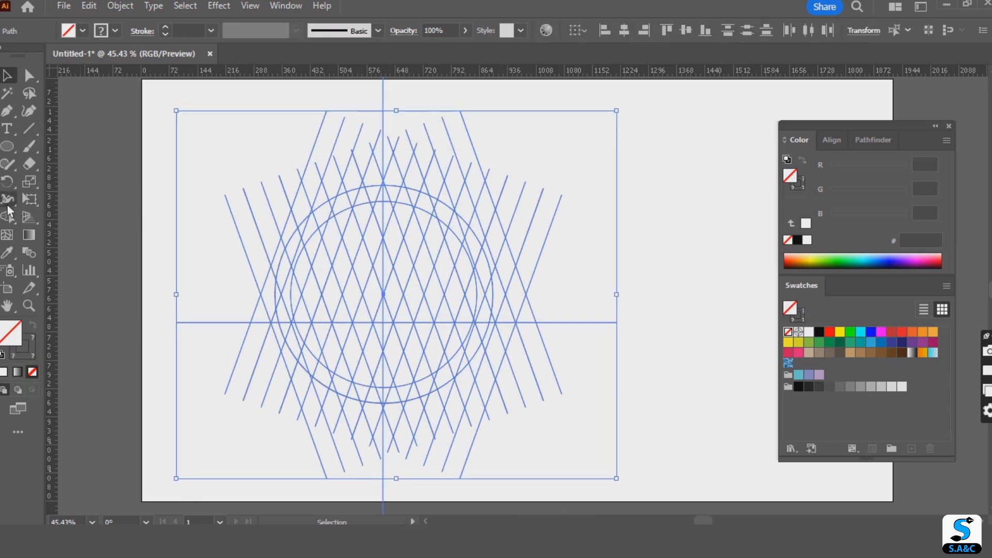
{"action": "left_click", "coordinate": [13, 223]}
{"action": "left_click", "coordinate": [79, 218]}
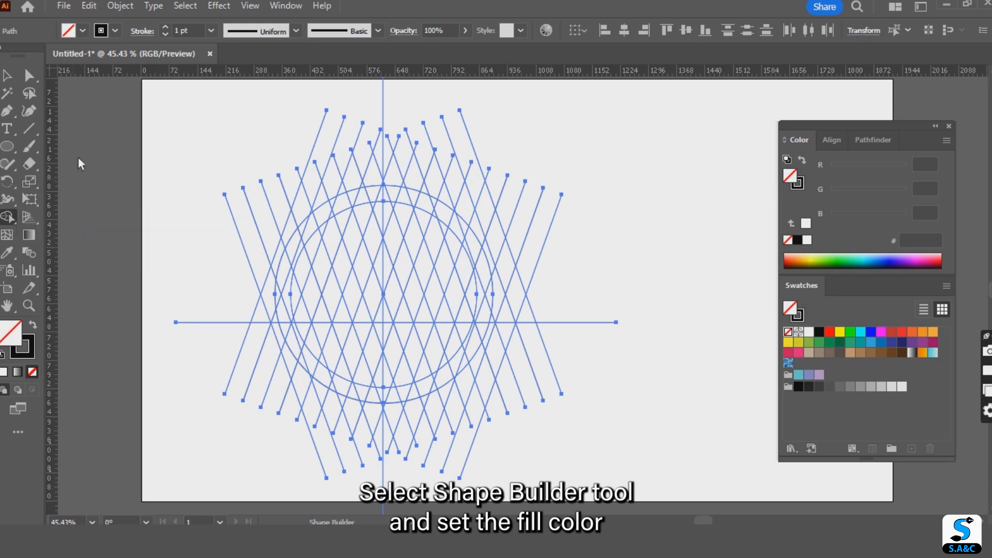
{"action": "left_click", "coordinate": [70, 34]}
{"action": "left_click", "coordinate": [33, 55]}
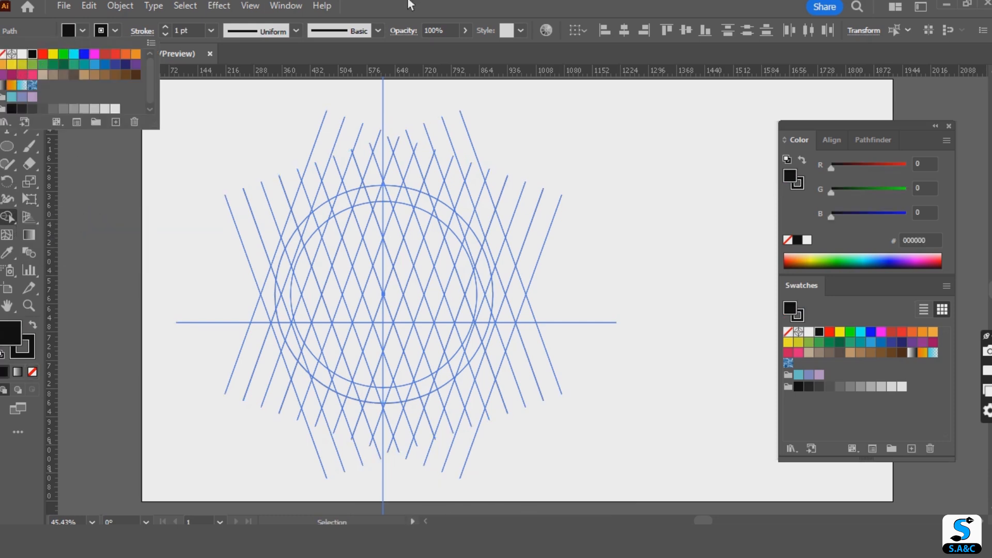
{"action": "left_click", "coordinate": [114, 31]}
{"action": "left_click", "coordinate": [3, 54]}
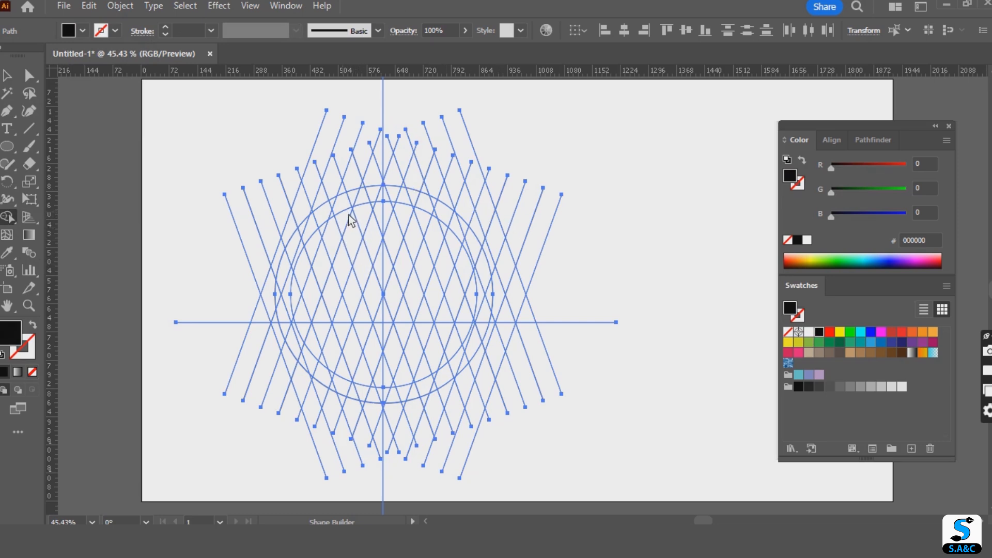
Merge grid regions into a solid black V joined to the ring's arc across its top and down its left side
{"action": "left_click_drag", "start_coordinate": [344, 207], "coordinate": [391, 321]}
{"action": "left_click_drag", "start_coordinate": [434, 210], "coordinate": [393, 320]}
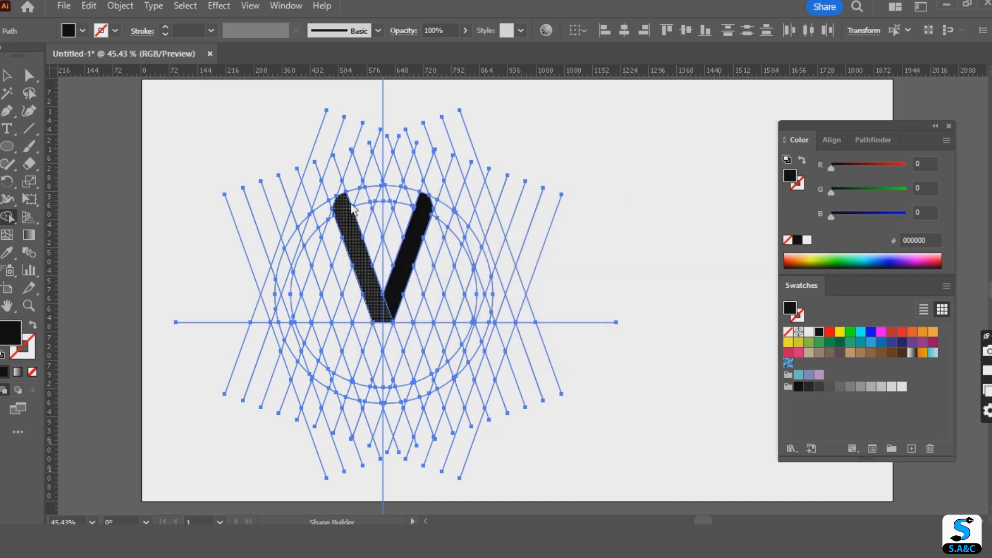
{"action": "mouse_move", "coordinate": [356, 212]}
{"action": "left_mouse_down"}
{"action": "mouse_move", "coordinate": [373, 195]}
{"action": "mouse_move", "coordinate": [448, 213]}
{"action": "mouse_move", "coordinate": [463, 235]}
{"action": "left_mouse_up"}
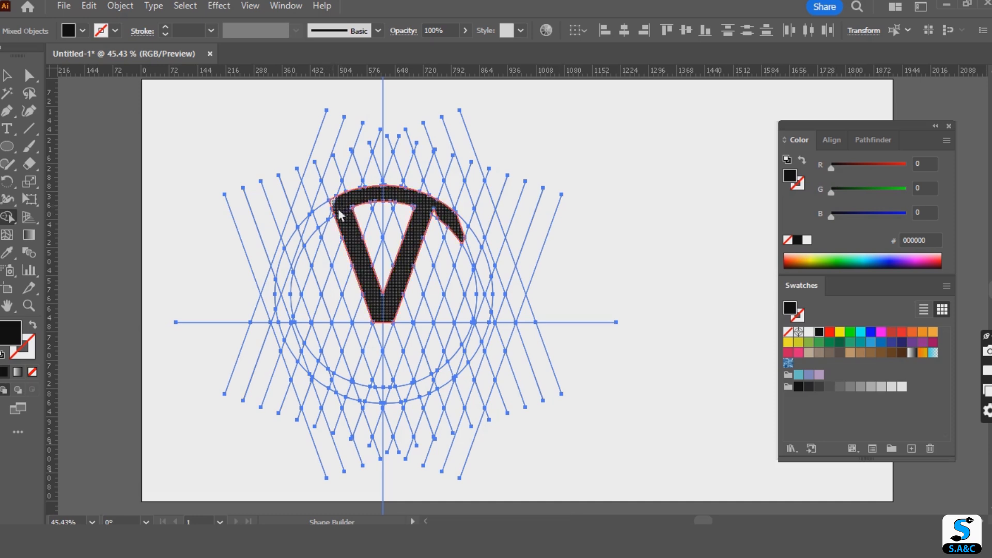
{"action": "mouse_move", "coordinate": [341, 212]}
{"action": "left_mouse_down"}
{"action": "mouse_move", "coordinate": [292, 286]}
{"action": "mouse_move", "coordinate": [290, 324]}
{"action": "mouse_move", "coordinate": [317, 373]}
{"action": "left_mouse_up"}
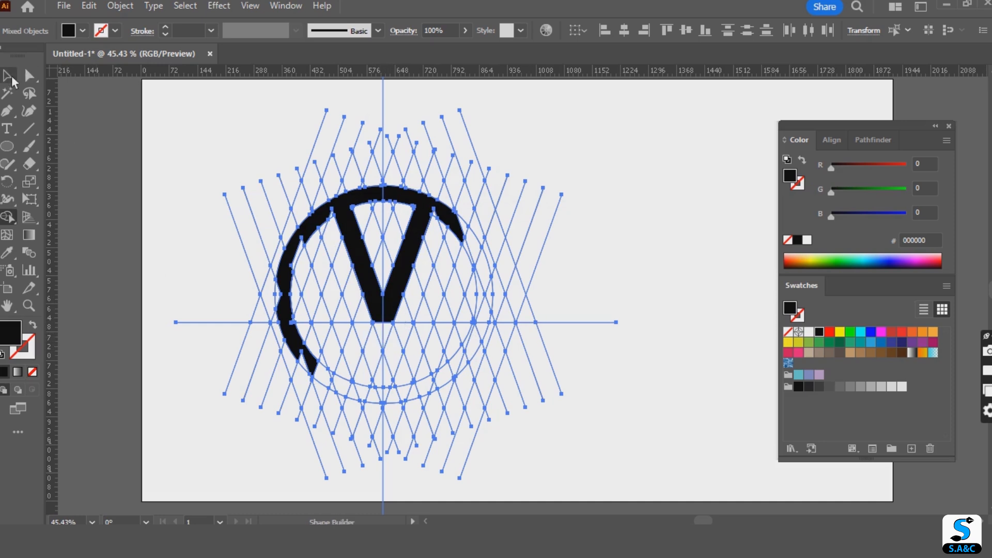
{"action": "left_click", "coordinate": [10, 77]}
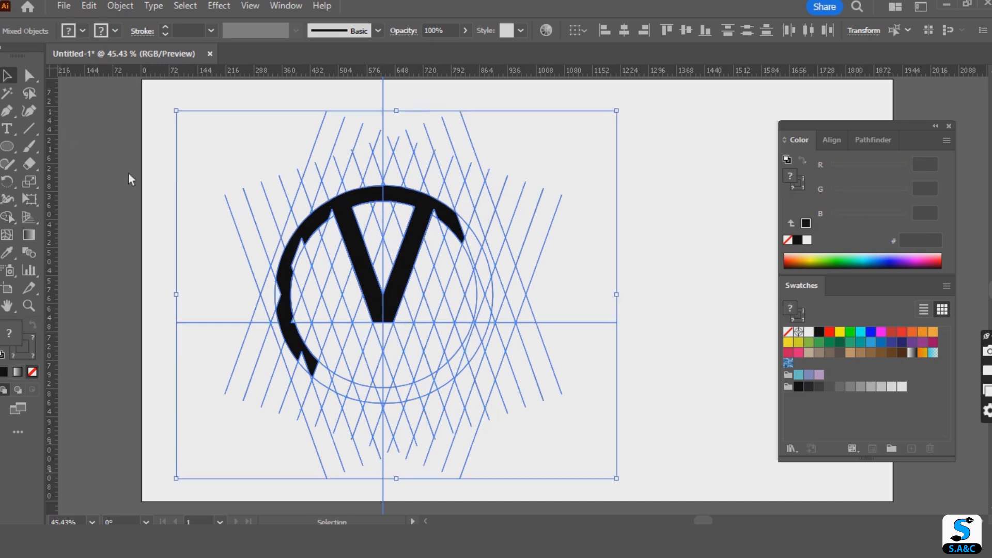
{"action": "left_click", "coordinate": [590, 324]}
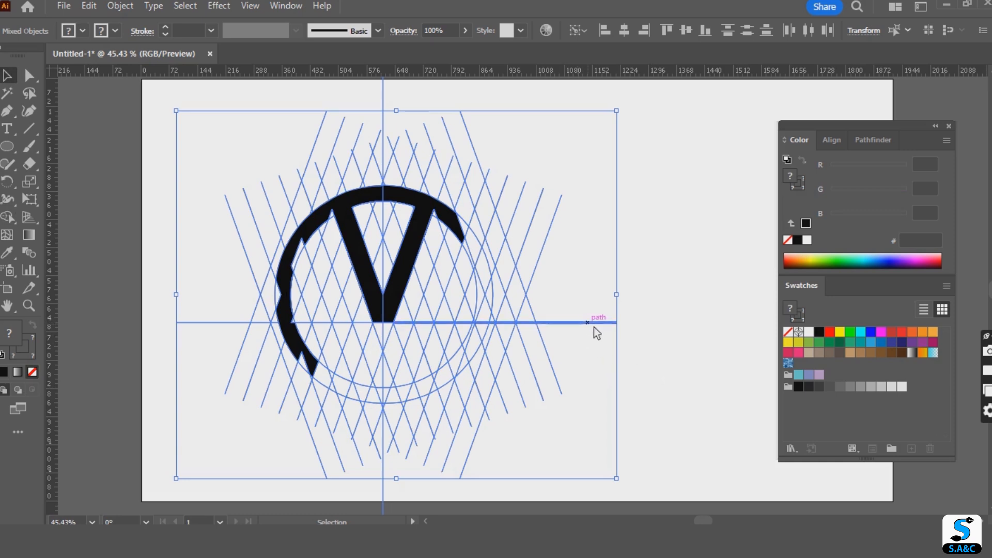
{"action": "left_click", "coordinate": [193, 394]}
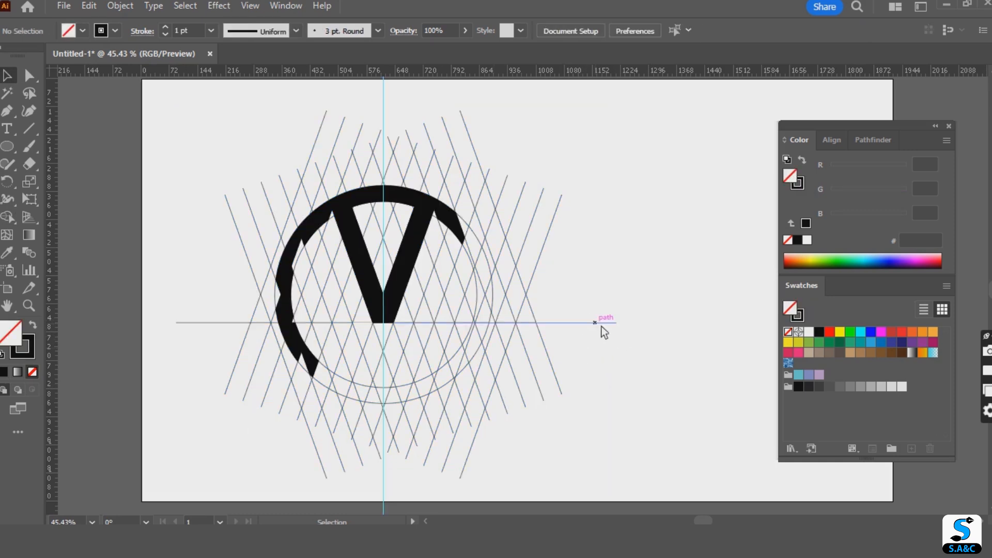
Draw a second horizontal line across the circles, parallel to and just below the first one
{"action": "left_click", "coordinate": [601, 326]}
{"action": "left_click", "coordinate": [688, 376]}
{"action": "left_click", "coordinate": [30, 130]}
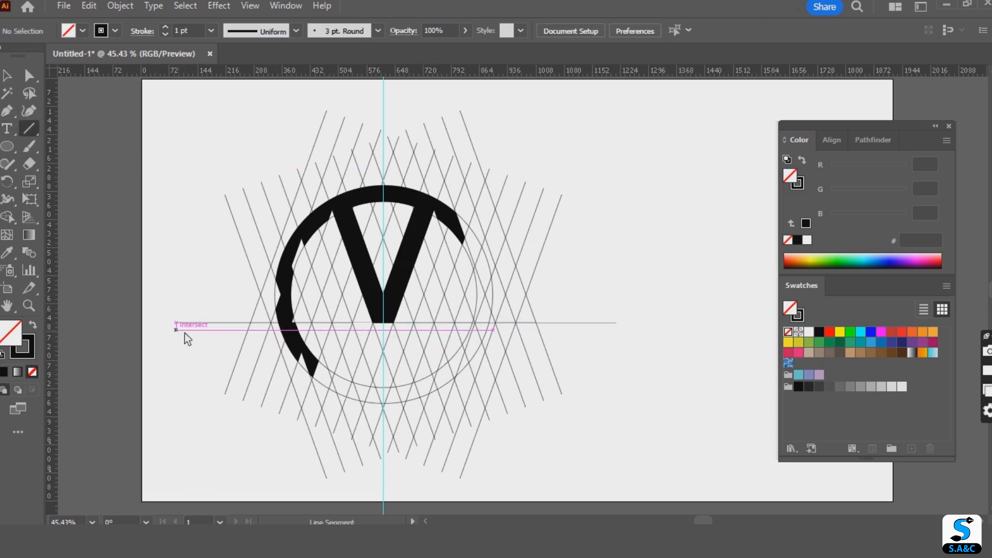
{"action": "left_click_drag", "start_coordinate": [184, 332], "coordinate": [629, 331]}
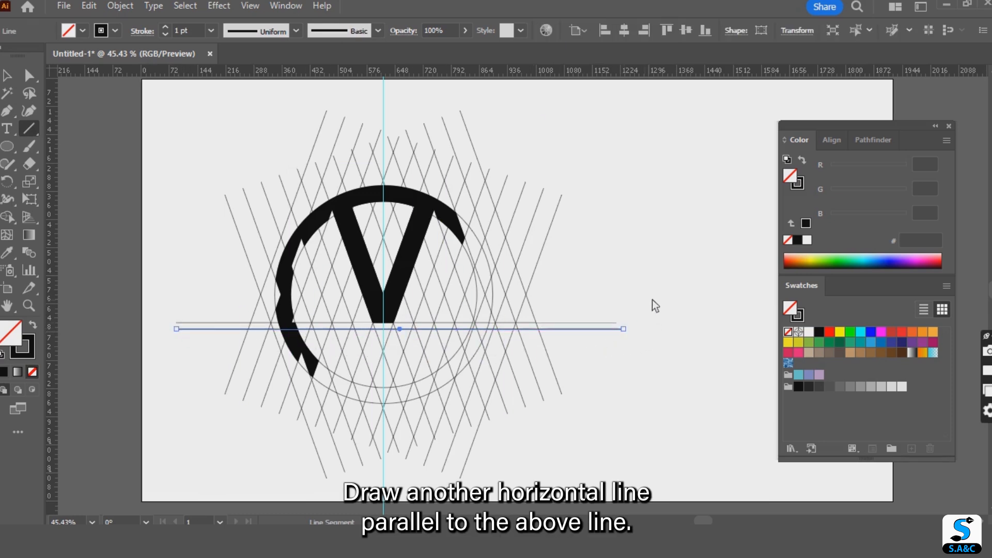
{"action": "left_click", "coordinate": [8, 76]}
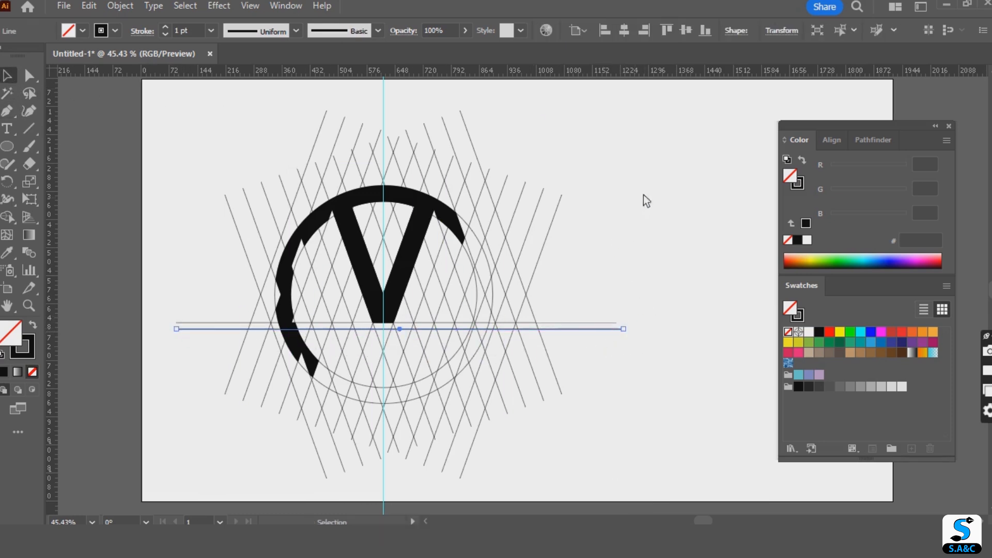
Select all the grid lines, circles and black shapes for the Shape Builder tool
{"action": "left_click_drag", "start_coordinate": [631, 172], "coordinate": [262, 429]}
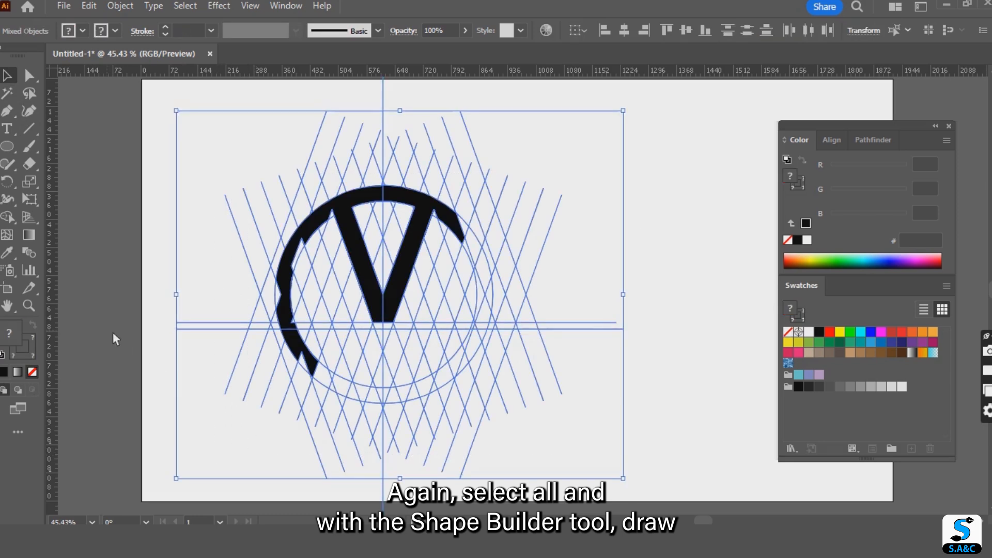
{"action": "left_click", "coordinate": [14, 218]}
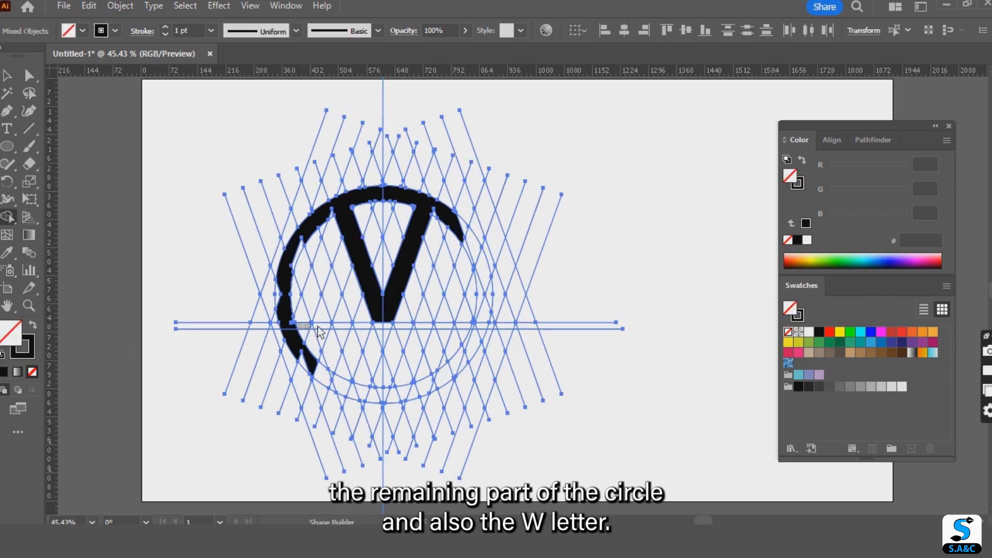
{"action": "mouse_move", "coordinate": [346, 325]}
{"action": "left_mouse_down"}
{"action": "mouse_move", "coordinate": [312, 270]}
{"action": "mouse_move", "coordinate": [314, 242]}
{"action": "left_mouse_up"}
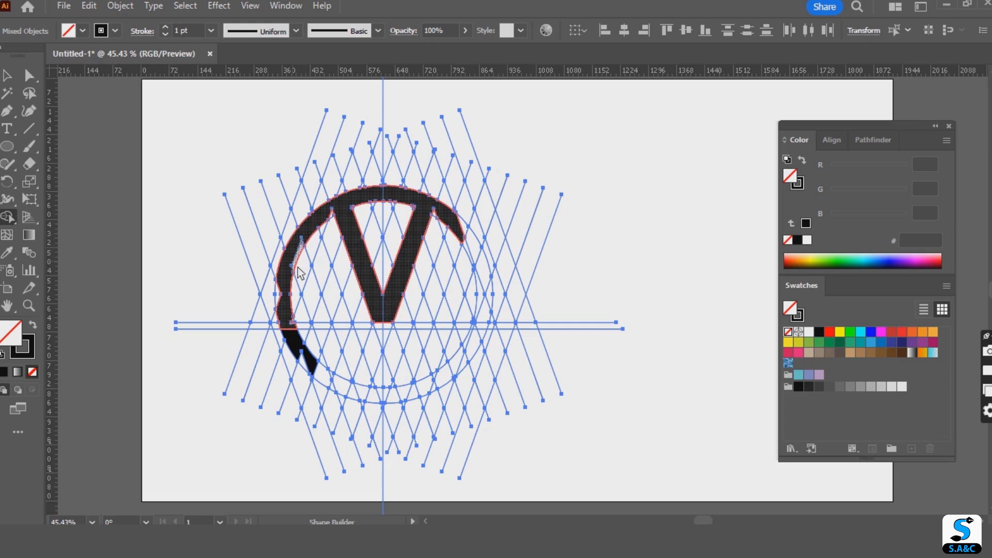
{"action": "left_click", "coordinate": [292, 299], "text": "alt"}
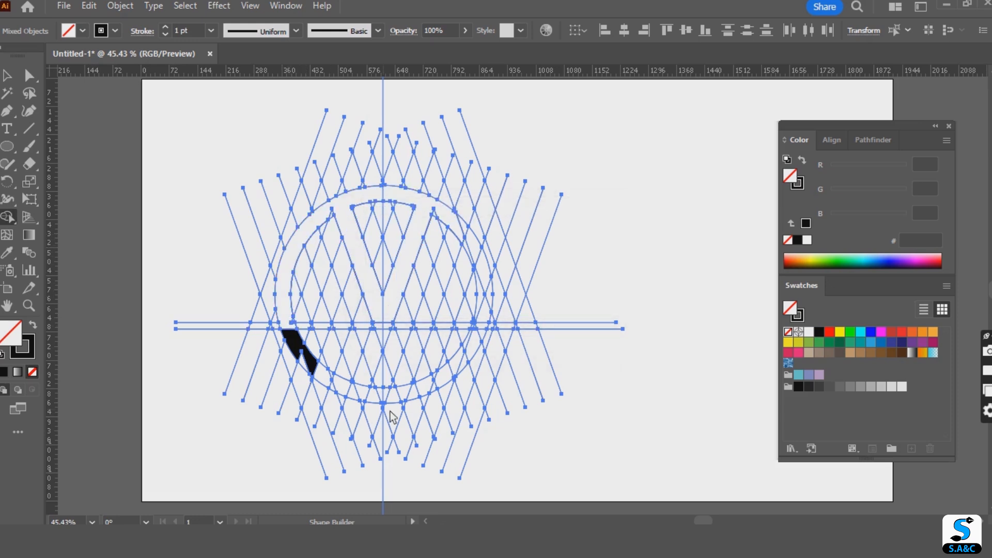
{"action": "key", "text": "ctrl+z"}
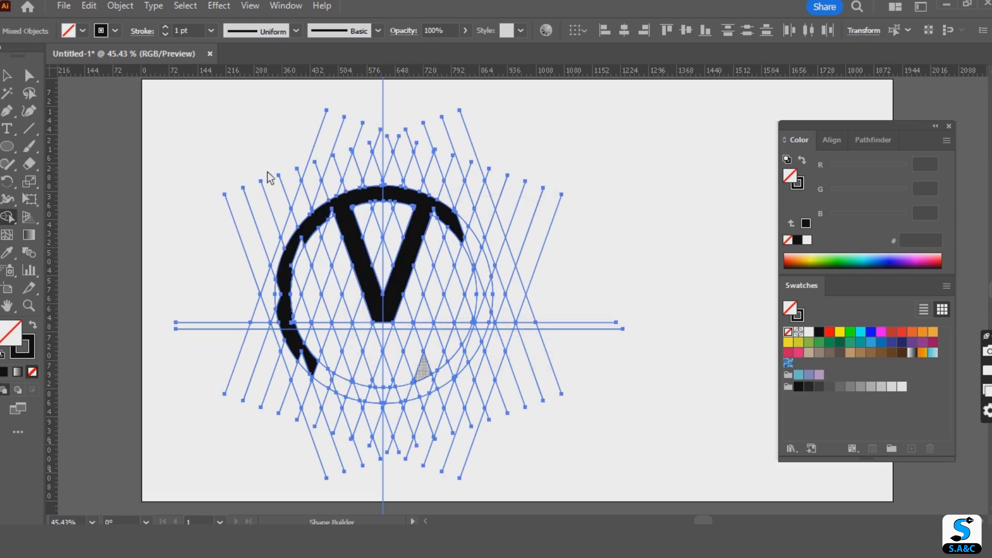
Set the selected artwork to a black fill with no stroke for merging regions
{"action": "left_click", "coordinate": [82, 31]}
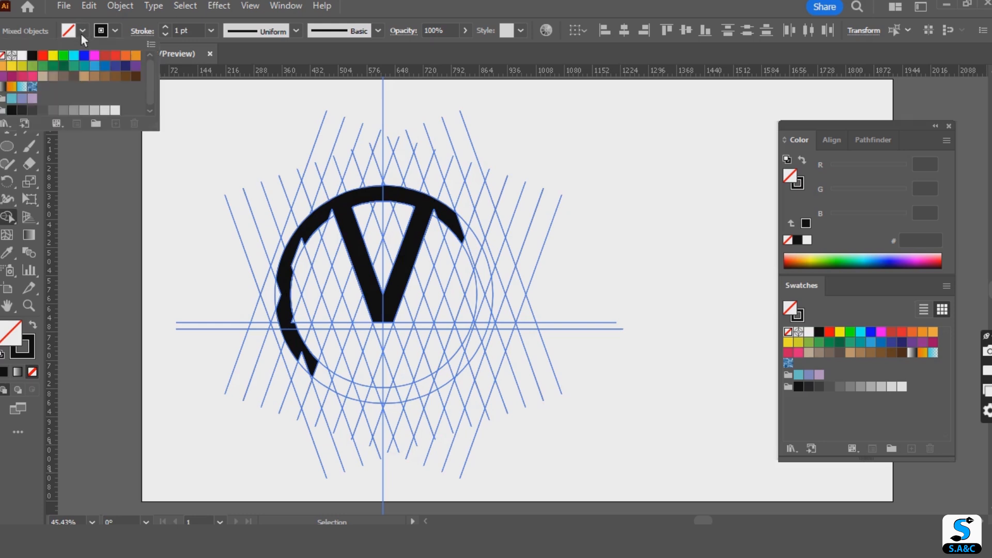
{"action": "left_click", "coordinate": [35, 54]}
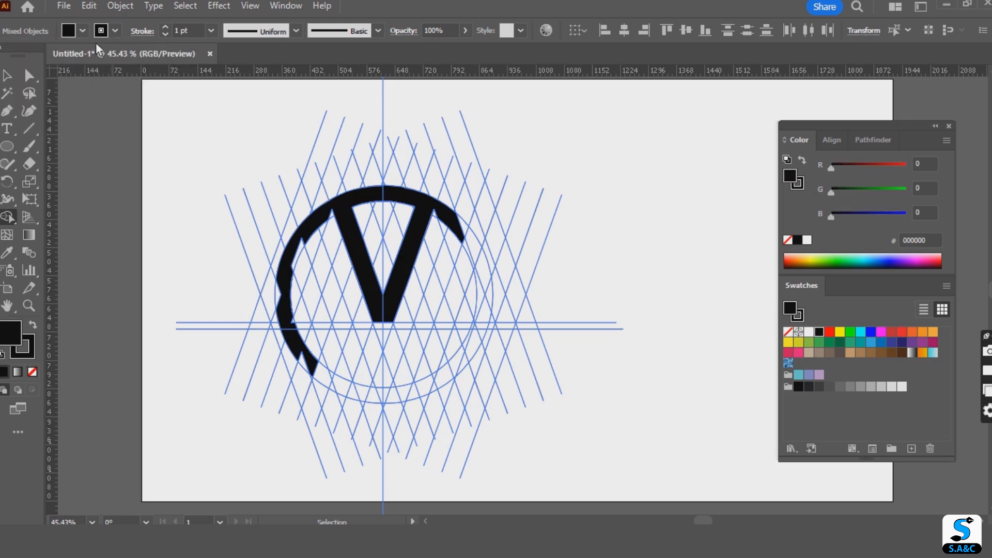
{"action": "left_click", "coordinate": [102, 33]}
{"action": "left_click", "coordinate": [4, 55]}
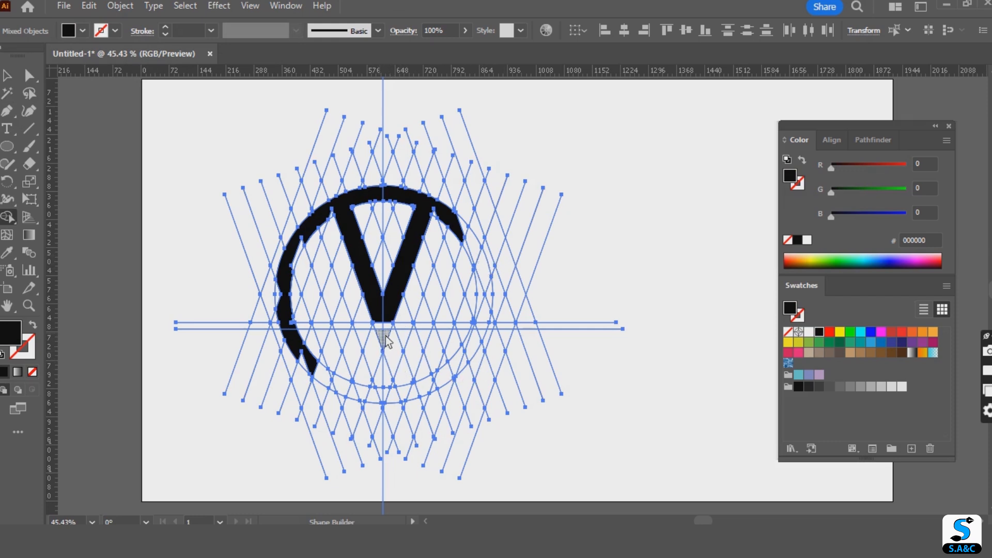
Merge the regions forming the left half of the W below the V and the ring's lower-left arc into solid black
{"action": "left_click_drag", "start_coordinate": [383, 335], "coordinate": [359, 395]}
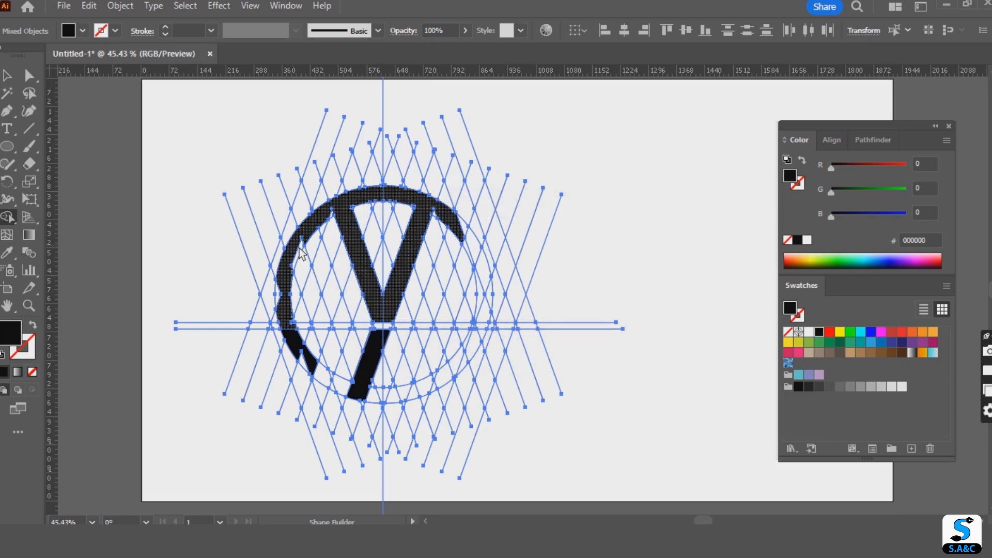
{"action": "mouse_move", "coordinate": [297, 243]}
{"action": "left_mouse_down"}
{"action": "mouse_move", "coordinate": [339, 366]}
{"action": "mouse_move", "coordinate": [362, 399]}
{"action": "left_mouse_up"}
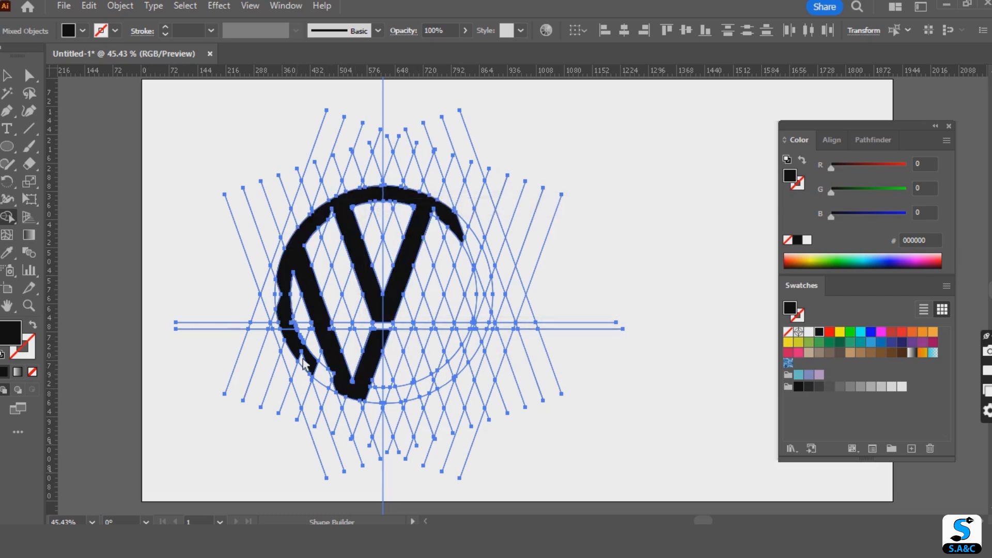
{"action": "left_click_drag", "start_coordinate": [305, 364], "coordinate": [362, 403]}
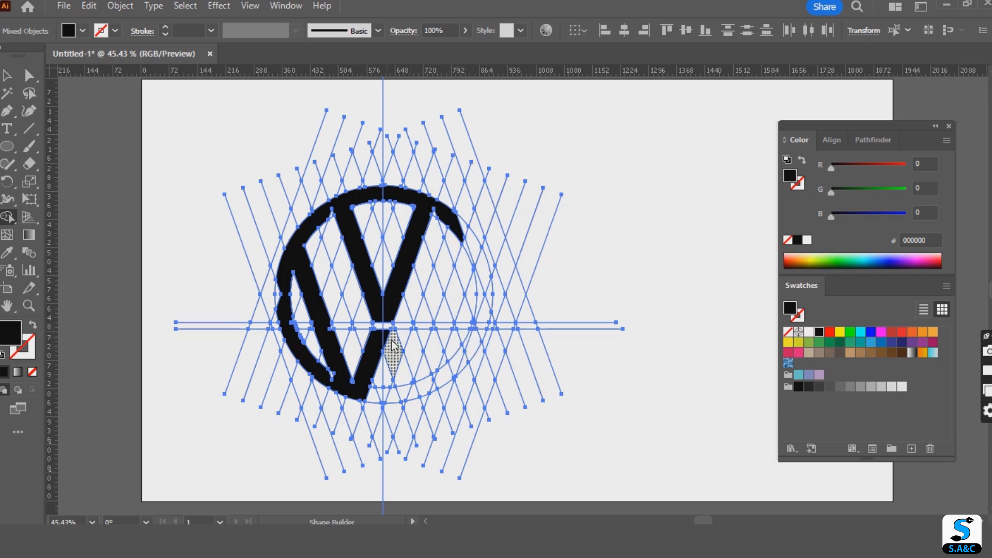
Merge the regions forming the right half of the W and the ring's remaining right and bottom arcs into solid black
{"action": "left_click_drag", "start_coordinate": [393, 348], "coordinate": [424, 402]}
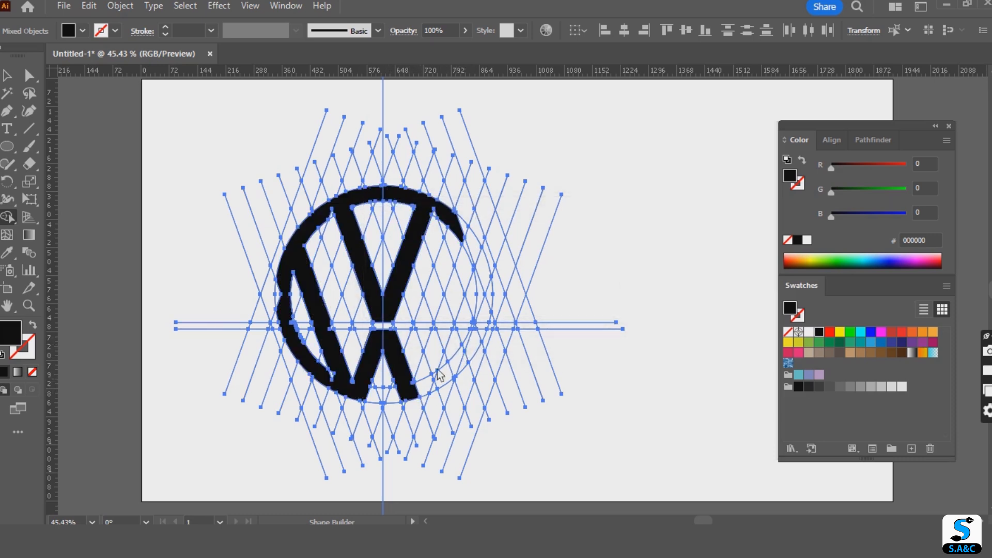
{"action": "mouse_move", "coordinate": [479, 253]}
{"action": "left_mouse_down"}
{"action": "mouse_move", "coordinate": [472, 244]}
{"action": "mouse_move", "coordinate": [425, 397]}
{"action": "left_mouse_up"}
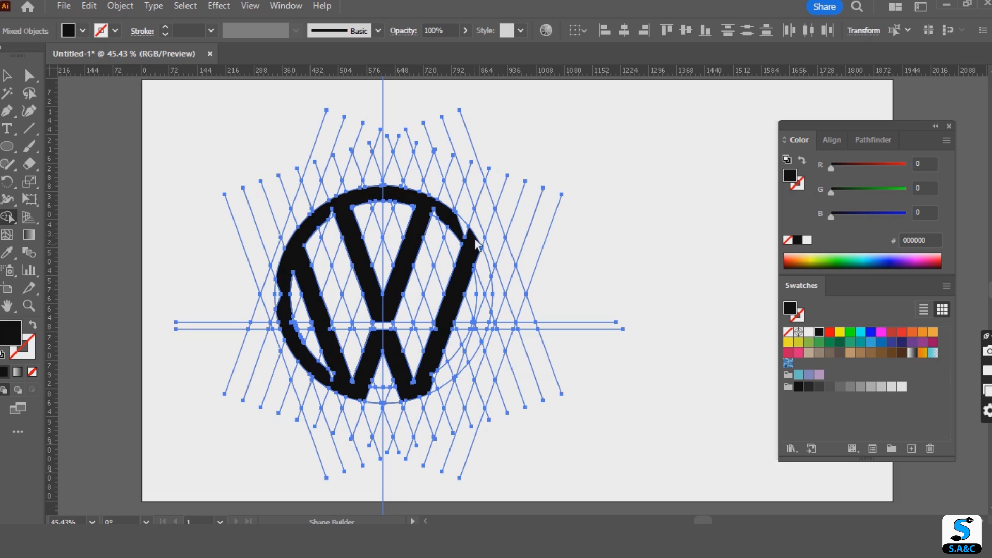
{"action": "mouse_move", "coordinate": [475, 242]}
{"action": "left_mouse_down"}
{"action": "mouse_move", "coordinate": [490, 314]}
{"action": "mouse_move", "coordinate": [467, 363]}
{"action": "mouse_move", "coordinate": [427, 391]}
{"action": "mouse_move", "coordinate": [362, 399]}
{"action": "left_mouse_up"}
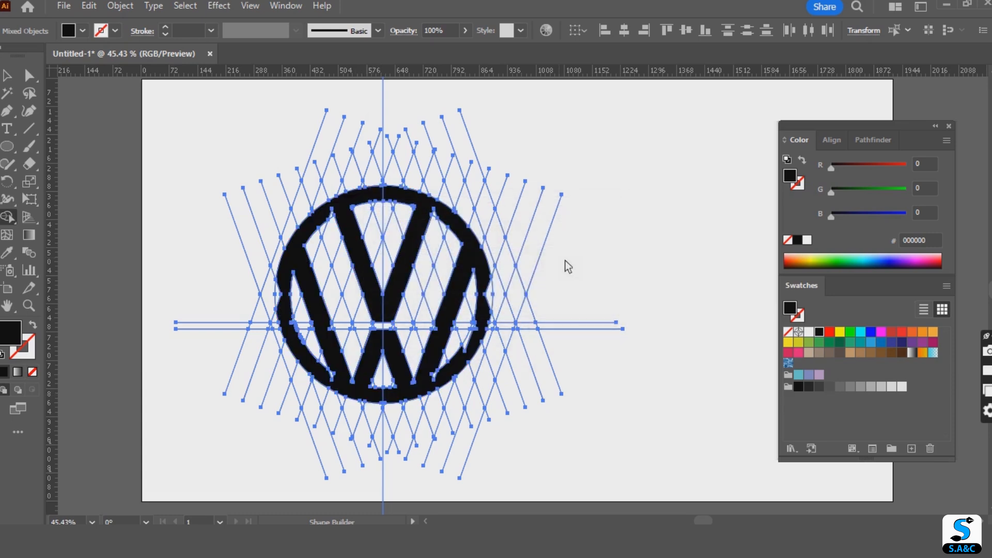
Merge the leftover notches and slivers along the ring's left side and the W's left stroke into the black shape
{"action": "scroll", "coordinate": [410, 304], "scroll_direction": "up", "scroll_amount": 5}
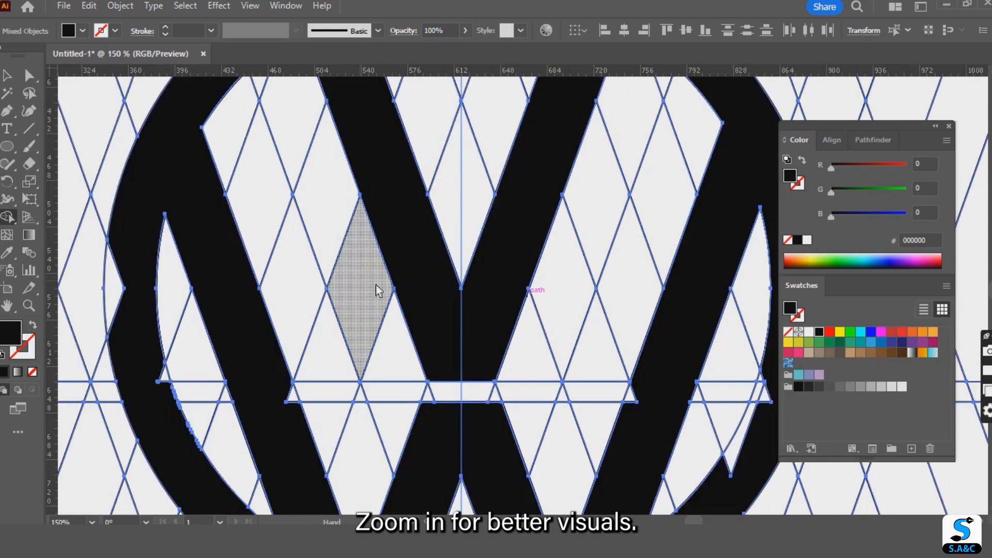
{"action": "left_click_drag", "start_coordinate": [376, 286], "coordinate": [523, 332]}
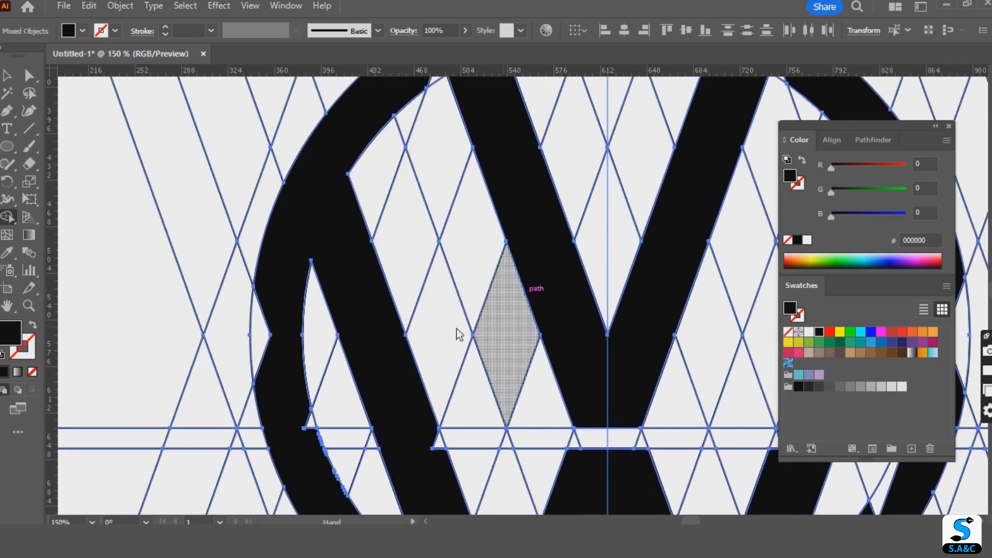
{"action": "left_click_drag", "start_coordinate": [270, 328], "coordinate": [303, 414]}
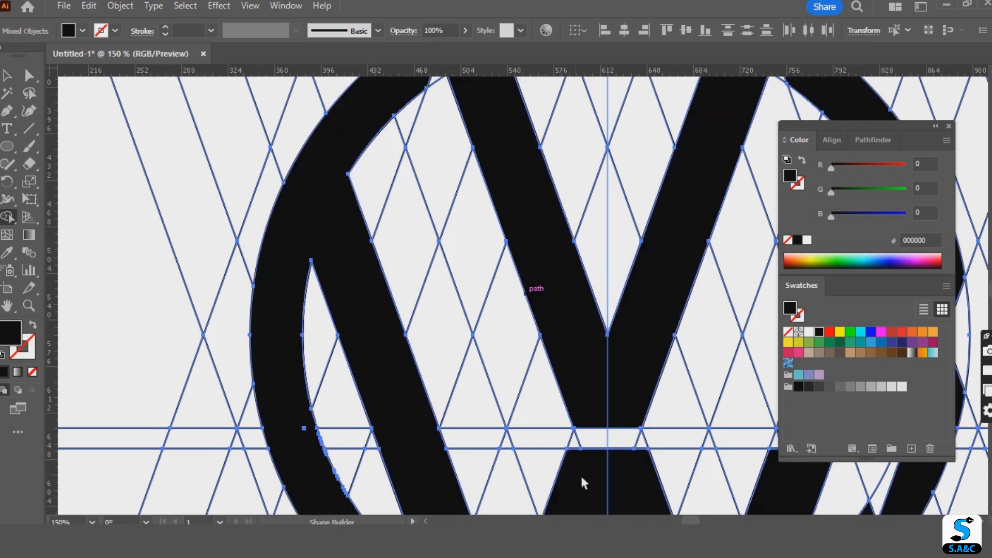
{"action": "left_click_drag", "start_coordinate": [420, 287], "coordinate": [434, 431]}
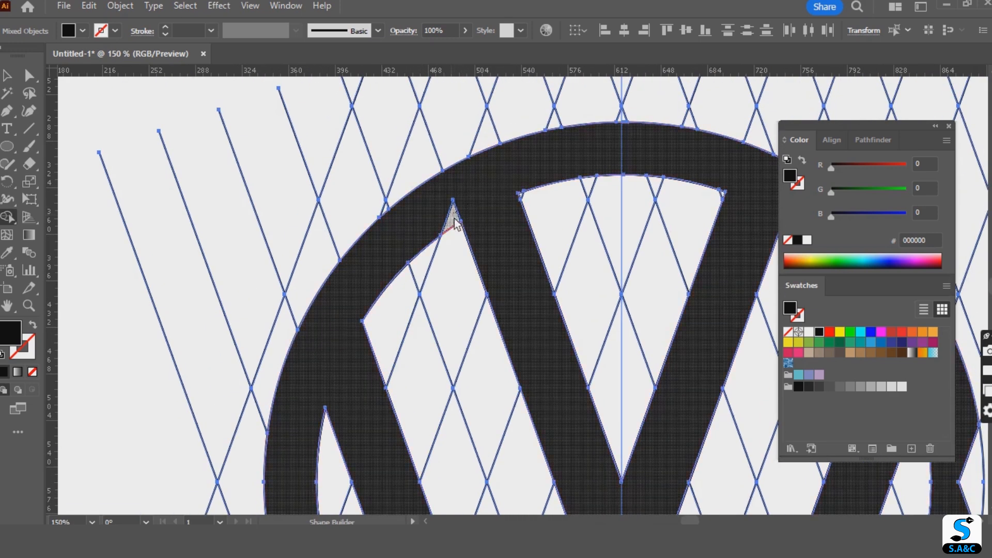
Merge the small leftover gaps at the V's outer upper corners and along the ring's right side into the black shape
{"action": "left_click", "coordinate": [455, 220]}
{"action": "left_click_drag", "start_coordinate": [655, 232], "coordinate": [315, 252]}
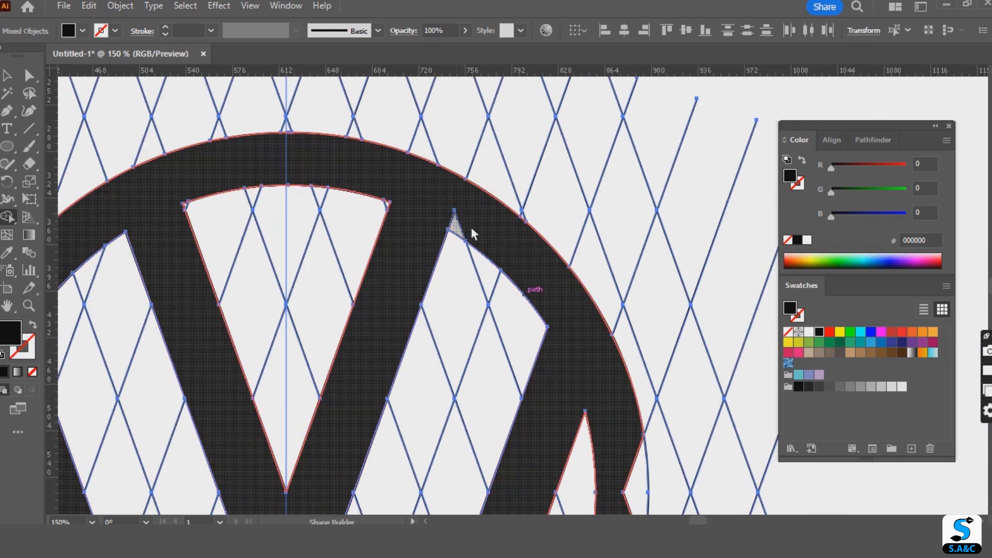
{"action": "mouse_move", "coordinate": [575, 372]}
{"action": "left_mouse_down"}
{"action": "mouse_move", "coordinate": [498, 277]}
{"action": "mouse_move", "coordinate": [519, 305]}
{"action": "mouse_move", "coordinate": [518, 244]}
{"action": "left_mouse_up"}
{"action": "left_click", "coordinate": [598, 387]}
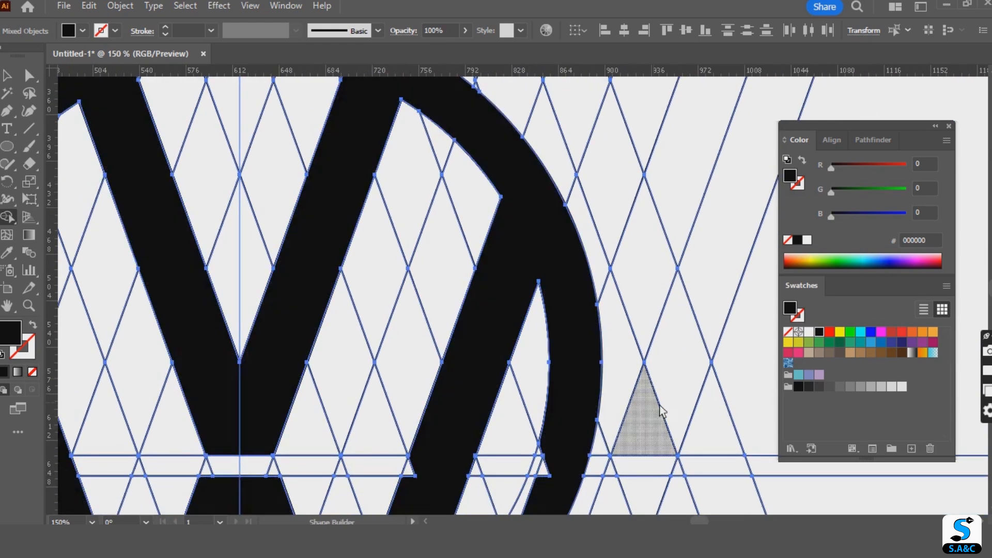
{"action": "left_click_drag", "start_coordinate": [658, 410], "coordinate": [678, 193]}
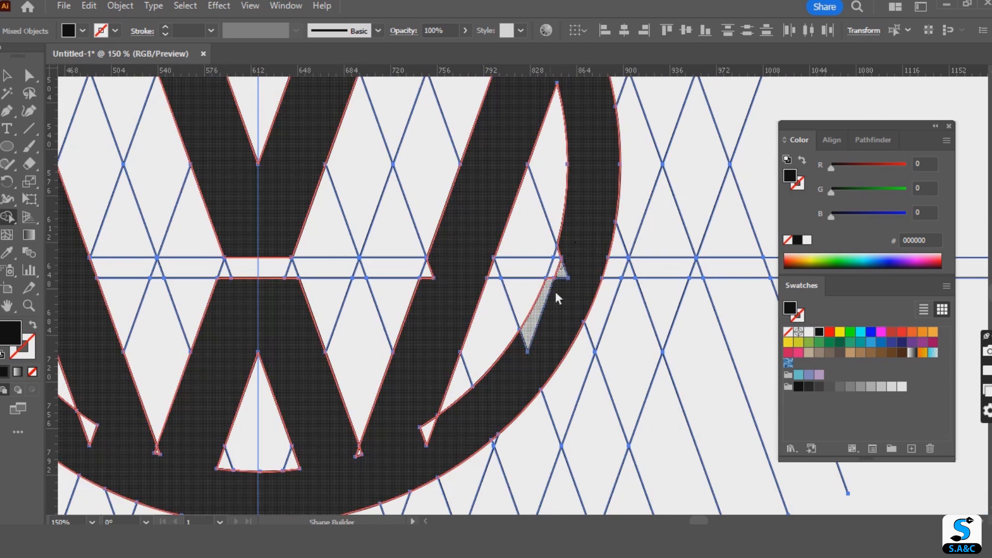
{"action": "left_click", "coordinate": [528, 349]}
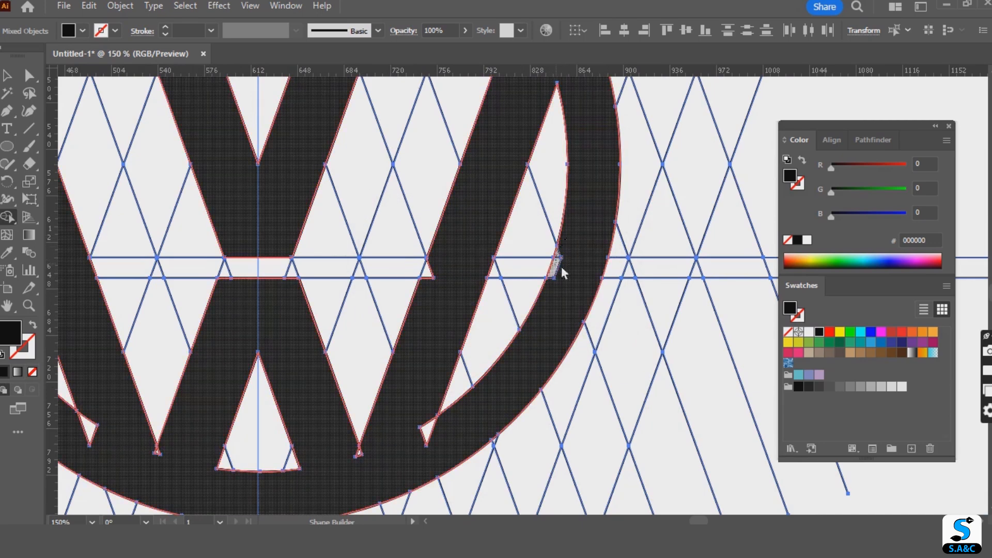
{"action": "left_click", "coordinate": [558, 267]}
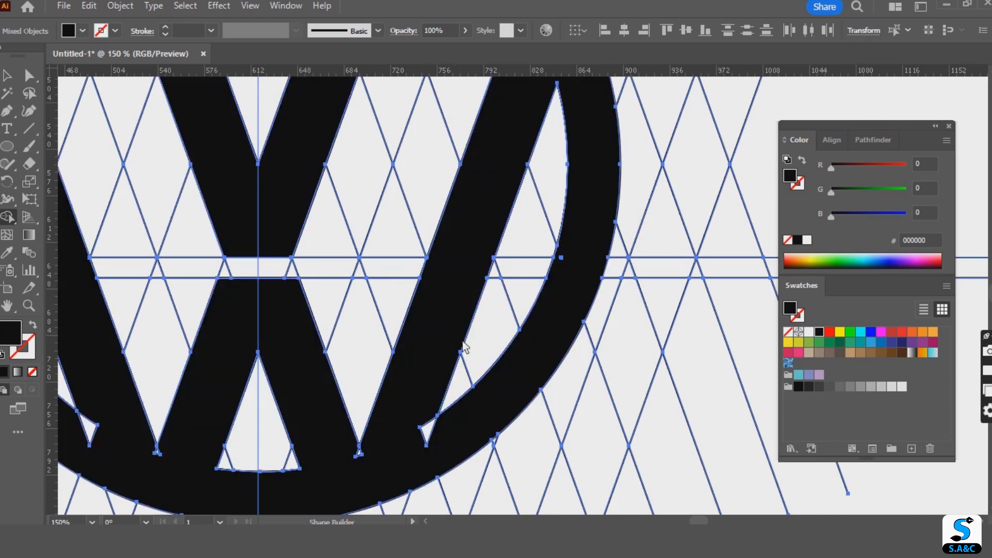
Merge the leftover slivers at the lower tips of the W and its joints with the ring into the black shape
{"action": "left_click_drag", "start_coordinate": [463, 346], "coordinate": [498, 166]}
{"action": "left_click", "coordinate": [464, 253]}
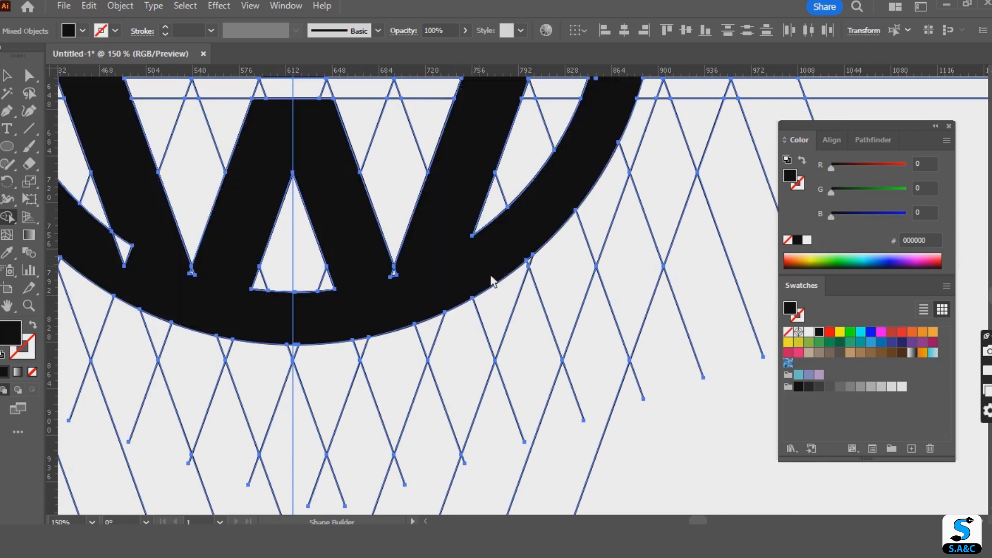
{"action": "left_click_drag", "start_coordinate": [378, 331], "coordinate": [526, 316]}
{"action": "left_click_drag", "start_coordinate": [283, 228], "coordinate": [271, 234]}
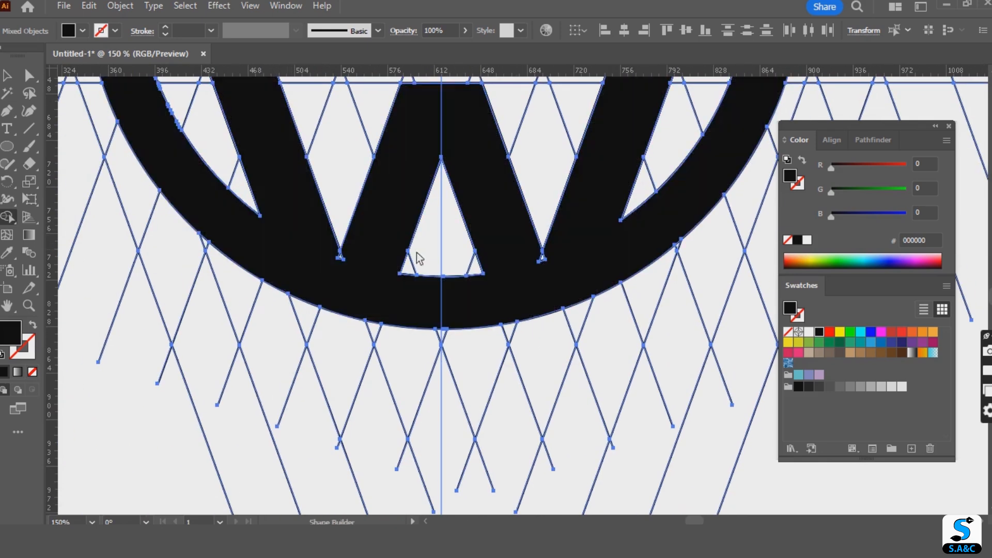
{"action": "left_click_drag", "start_coordinate": [489, 245], "coordinate": [557, 291]}
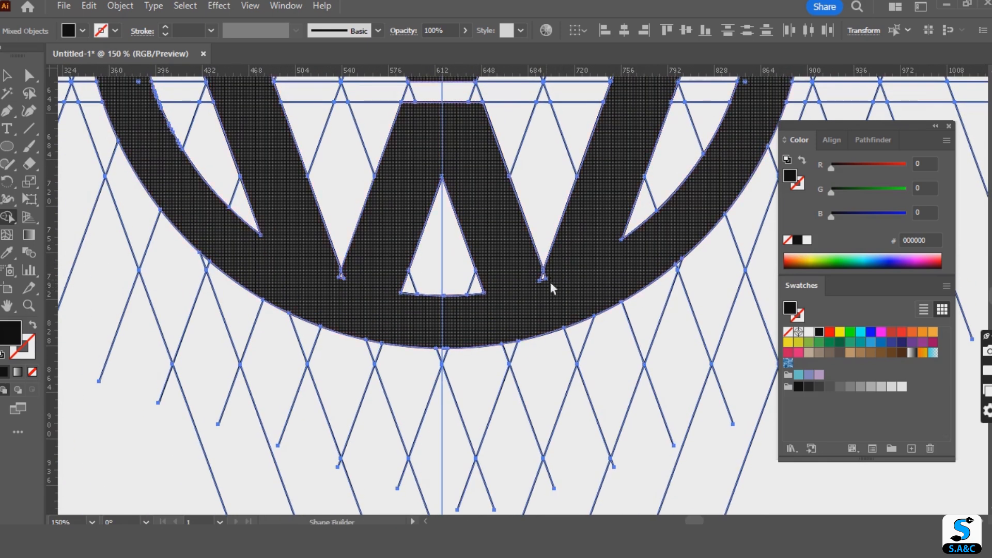
{"action": "left_click", "coordinate": [543, 278]}
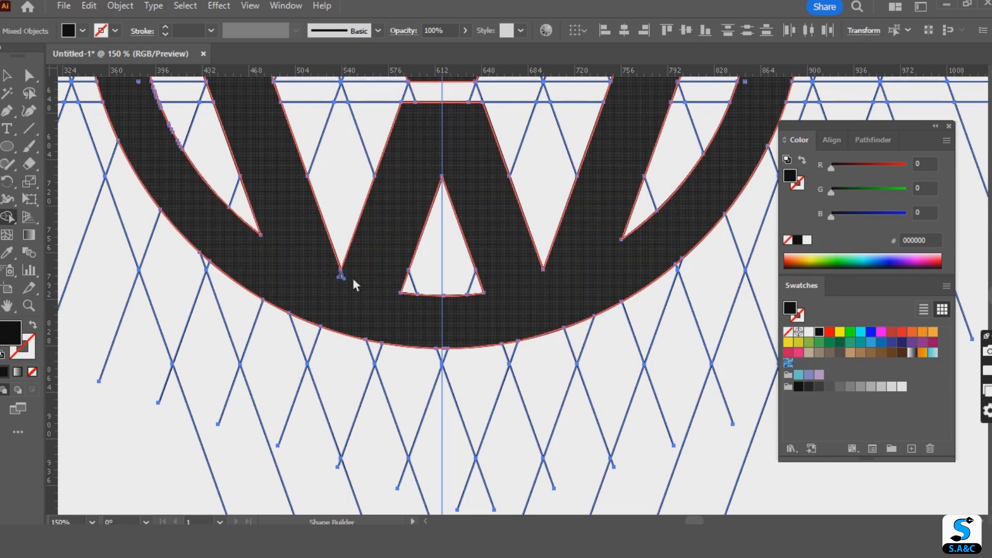
{"action": "left_click_drag", "start_coordinate": [624, 279], "coordinate": [640, 427]}
{"action": "scroll", "coordinate": [640, 426], "scroll_direction": "up", "scroll_amount": 10}
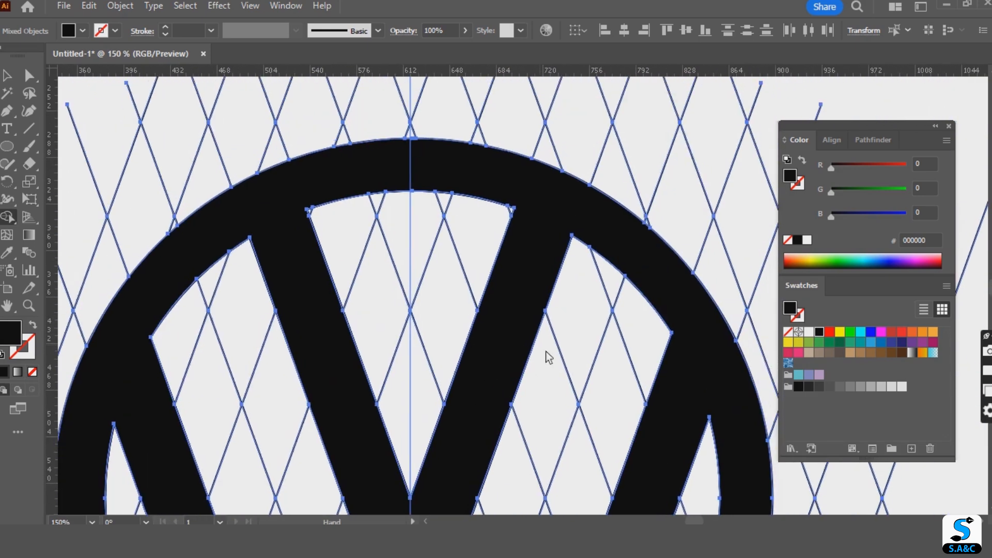
{"action": "left_click_drag", "start_coordinate": [544, 353], "coordinate": [456, 276]}
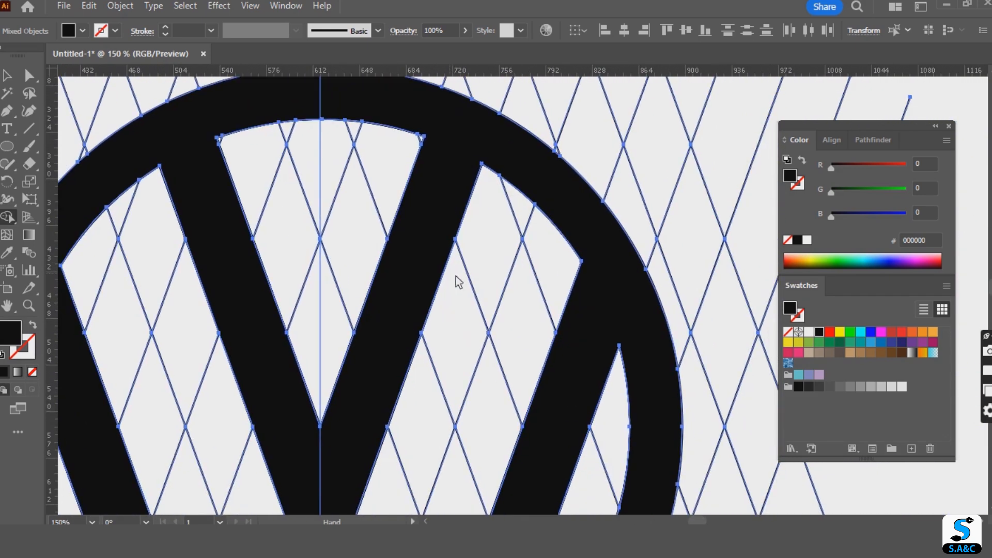
{"action": "scroll", "coordinate": [581, 399], "scroll_direction": "down", "scroll_amount": 10}
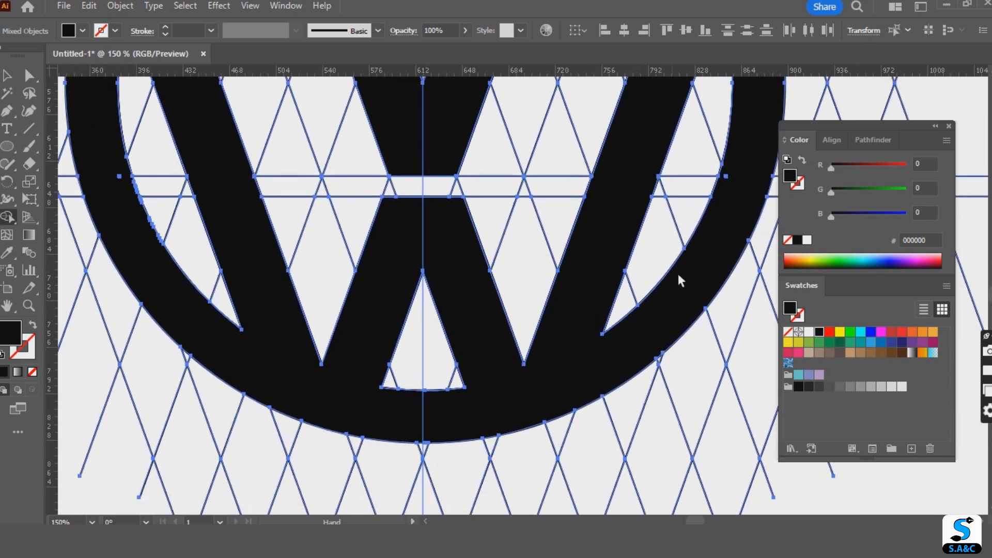
{"action": "left_click_drag", "start_coordinate": [637, 377], "coordinate": [490, 369]}
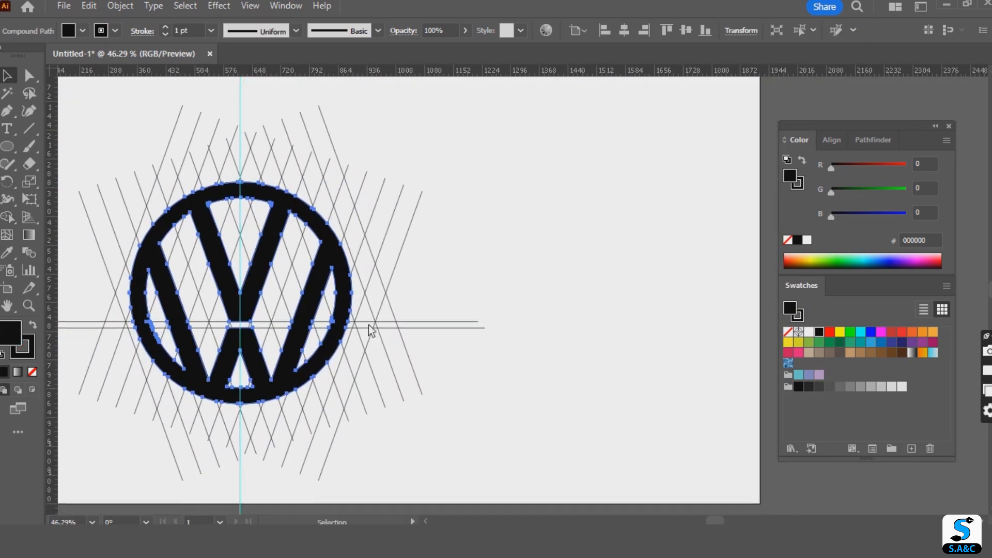
Move the finished black logo to the right of the grid and delete all the leftover construction lines and circle pieces
{"action": "left_click_drag", "start_coordinate": [334, 271], "coordinate": [678, 223]}
{"action": "left_click", "coordinate": [160, 406]}
{"action": "left_click", "coordinate": [255, 380]}
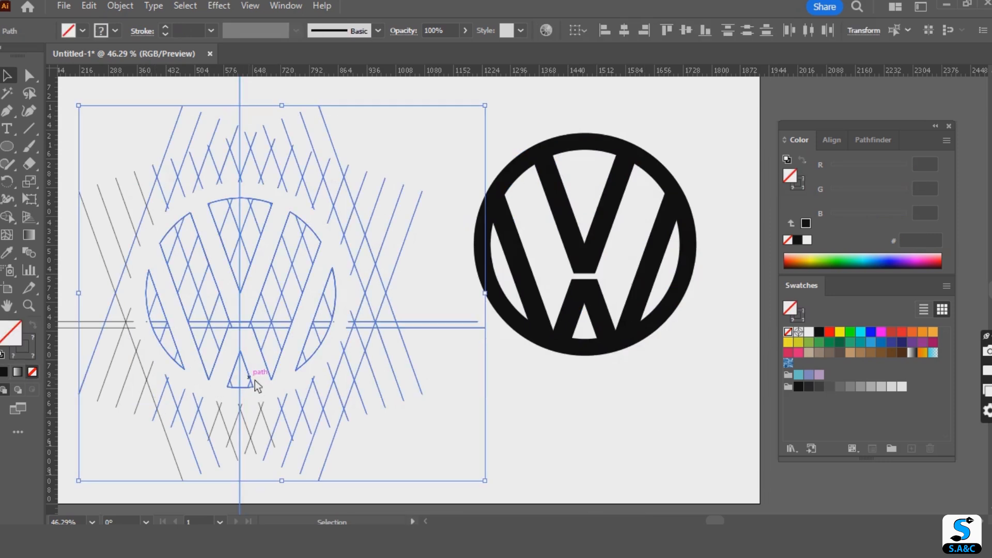
{"action": "key", "text": "Delete"}
{"action": "left_click_drag", "start_coordinate": [289, 150], "coordinate": [70, 472]}
{"action": "key", "text": "Delete"}
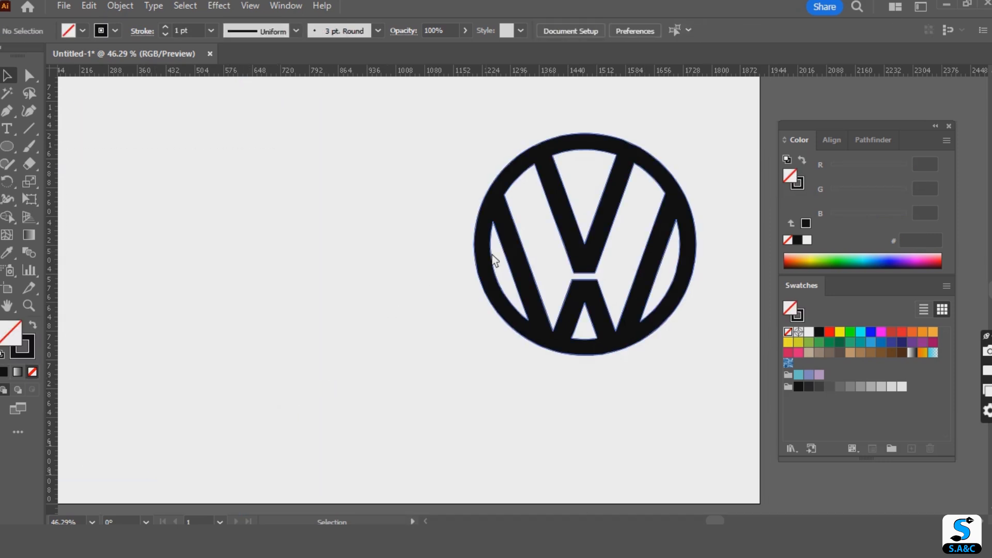
Move the logo back toward the middle of the artboard
{"action": "left_click", "coordinate": [514, 268]}
{"action": "left_click_drag", "start_coordinate": [531, 275], "coordinate": [278, 271]}
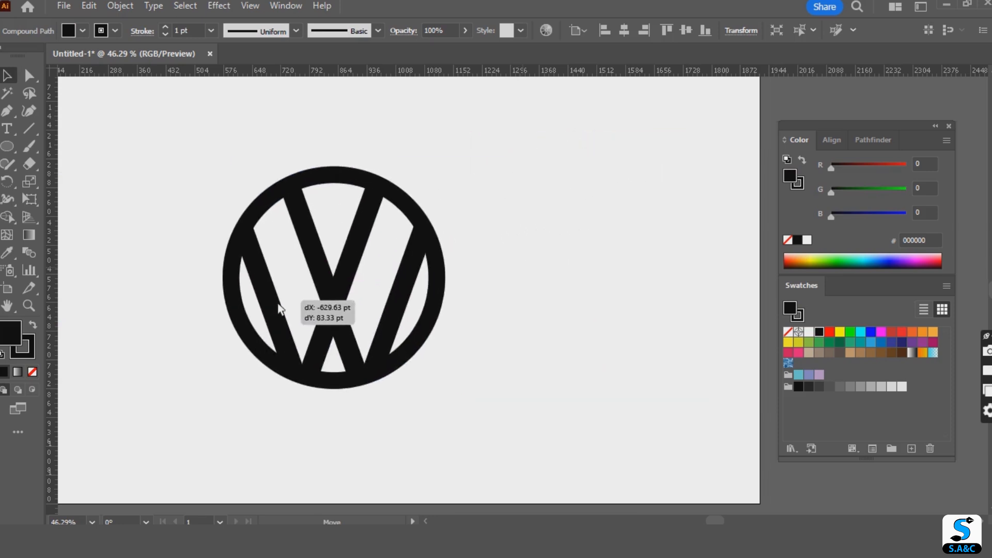
Draw a circle over the black logo, slightly larger than its ring, with the Ellipse tool
{"action": "left_click", "coordinate": [7, 147]}
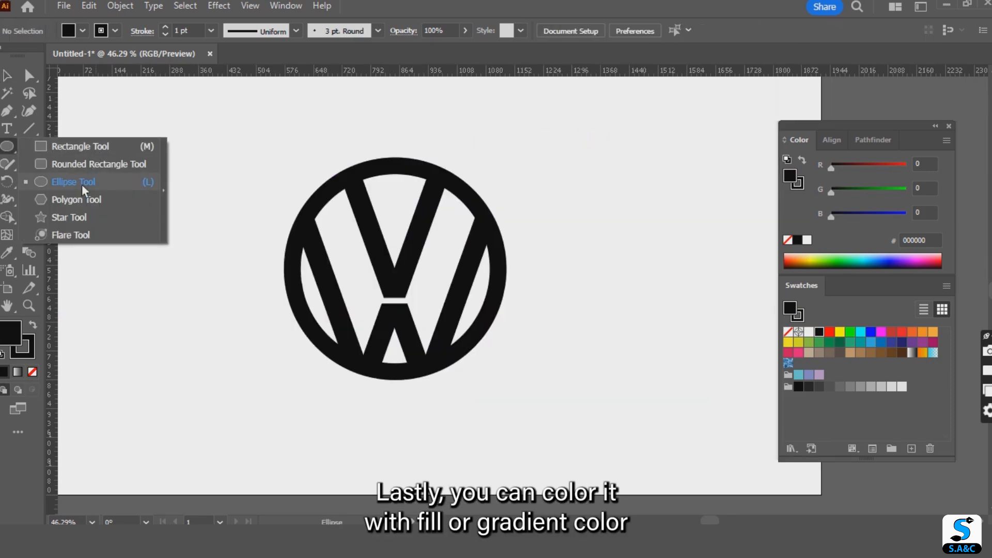
{"action": "left_click", "coordinate": [84, 189]}
{"action": "left_click_drag", "start_coordinate": [269, 139], "coordinate": [530, 399]}
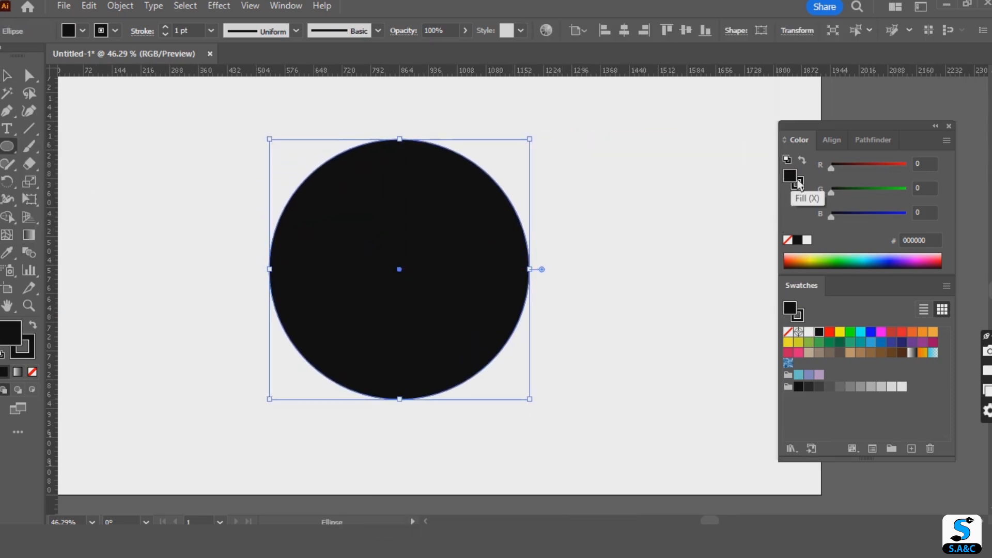
Apply a linear gradient fill to the circle and set its starting color stop to blue 0000FF
{"action": "left_click", "coordinate": [284, 6]}
{"action": "left_click", "coordinate": [367, 384]}
{"action": "left_click", "coordinate": [142, 326]}
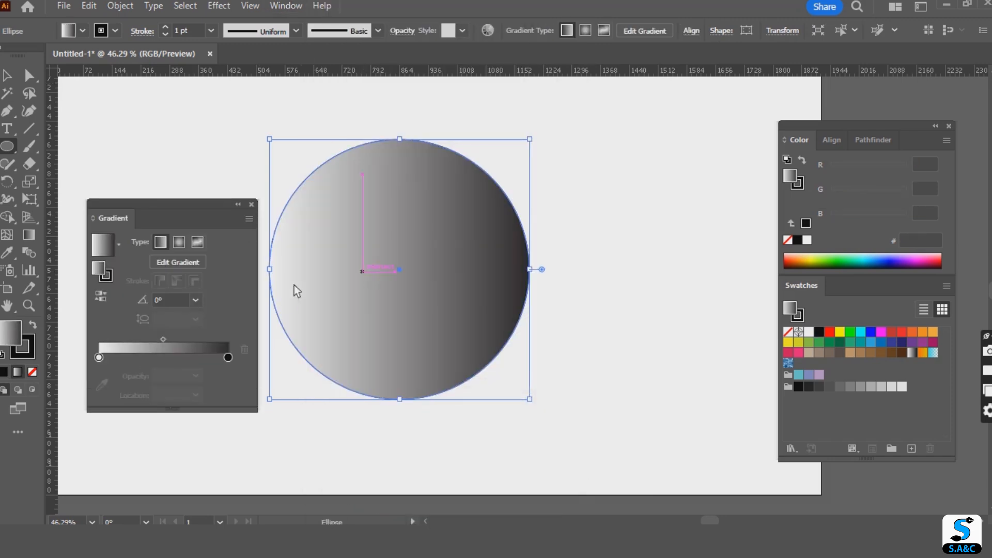
{"action": "double_click", "coordinate": [100, 358]}
{"action": "left_click", "coordinate": [39, 226]}
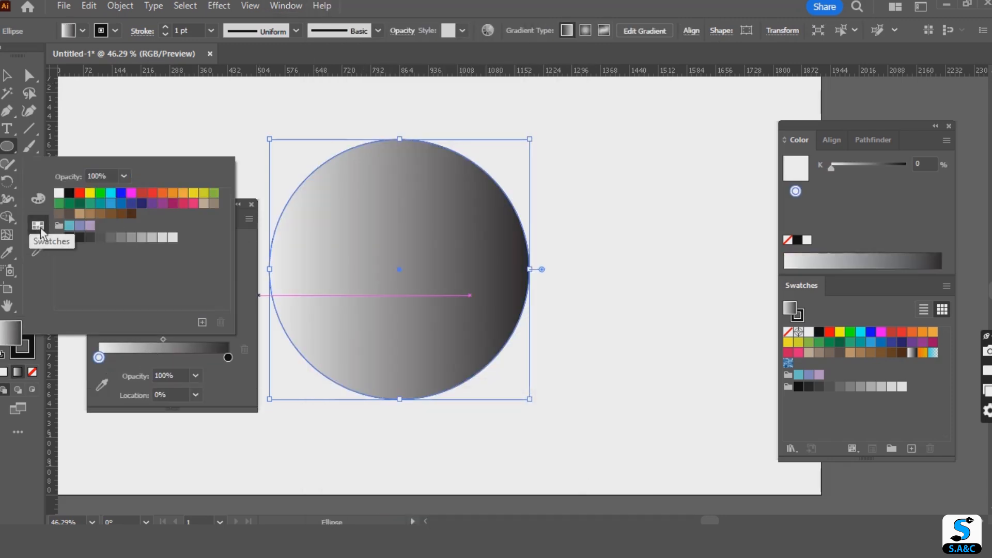
{"action": "left_click", "coordinate": [122, 194]}
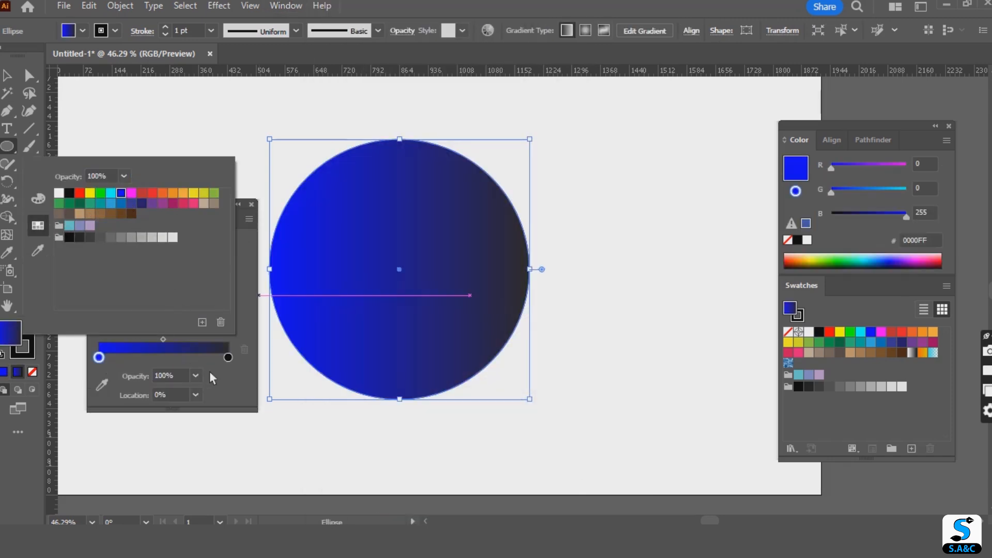
Set the gradient's ending color stop to light blue 29ABE2
{"action": "left_click", "coordinate": [228, 400]}
{"action": "key", "text": "ctrl+z"}
{"action": "double_click", "coordinate": [230, 358]}
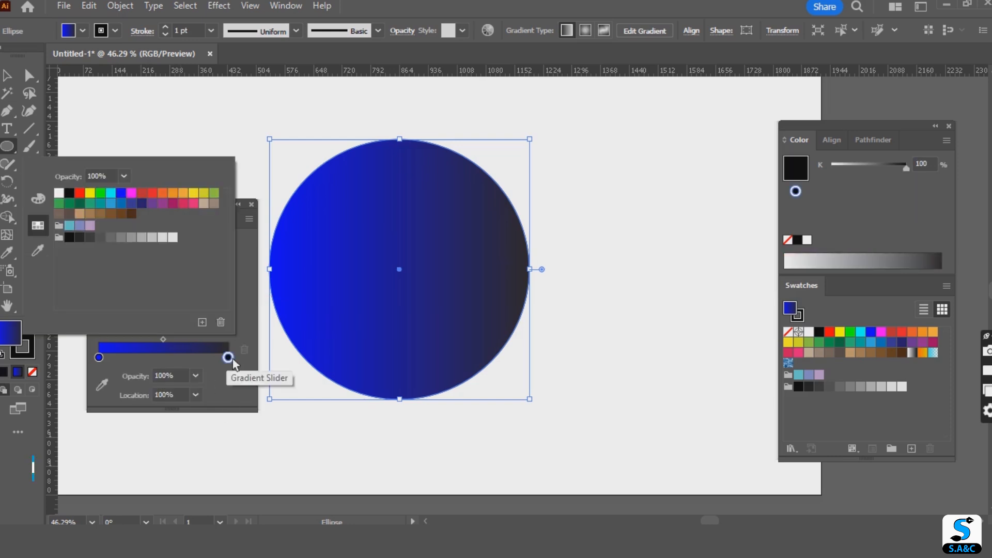
{"action": "left_click", "coordinate": [114, 205]}
{"action": "left_click", "coordinate": [183, 144]}
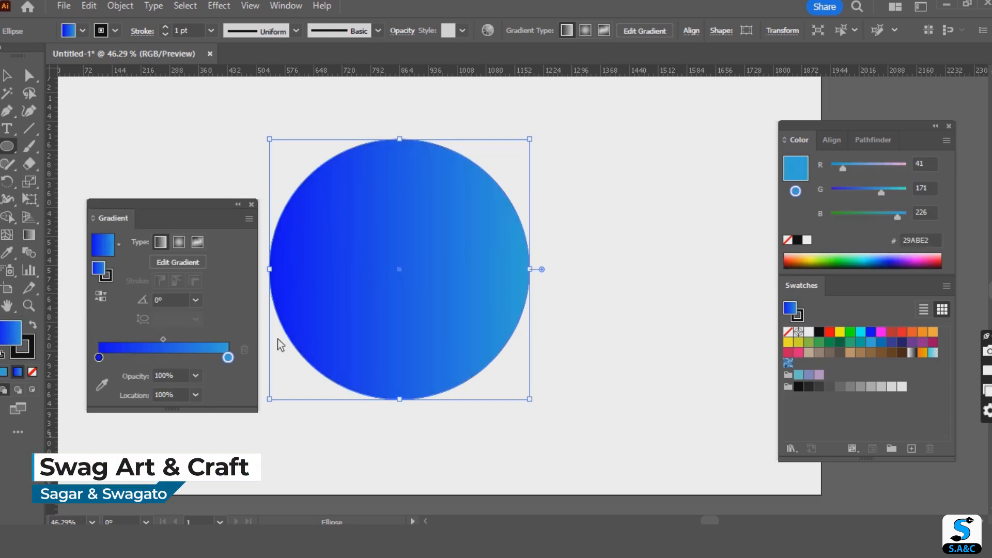
Make the gradient radial with 29ABE2 at the center and 0000FF outside, extending it beyond the circle at an angle of about 23.7°
{"action": "left_click", "coordinate": [179, 242]}
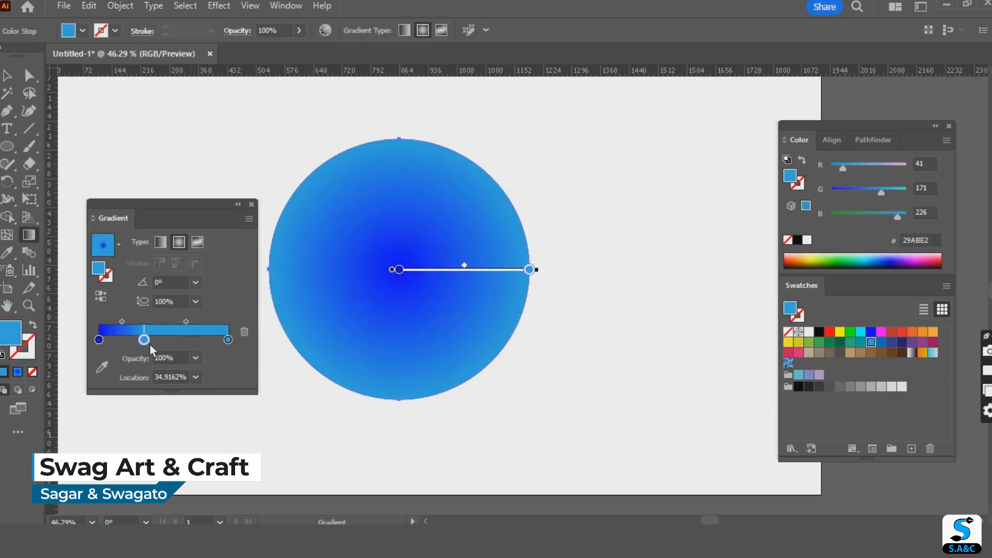
{"action": "key", "text": "ctrl+z"}
{"action": "left_click_drag", "start_coordinate": [104, 343], "coordinate": [228, 340]}
{"action": "mouse_move", "coordinate": [398, 268]}
{"action": "left_mouse_down"}
{"action": "mouse_move", "coordinate": [456, 153]}
{"action": "mouse_move", "coordinate": [633, 127]}
{"action": "mouse_move", "coordinate": [669, 135]}
{"action": "mouse_move", "coordinate": [651, 138]}
{"action": "left_mouse_up"}
Send the gradient circle behind the logo and recolor the logo white
{"action": "left_click", "coordinate": [7, 79]}
{"action": "right_click", "coordinate": [462, 307]}
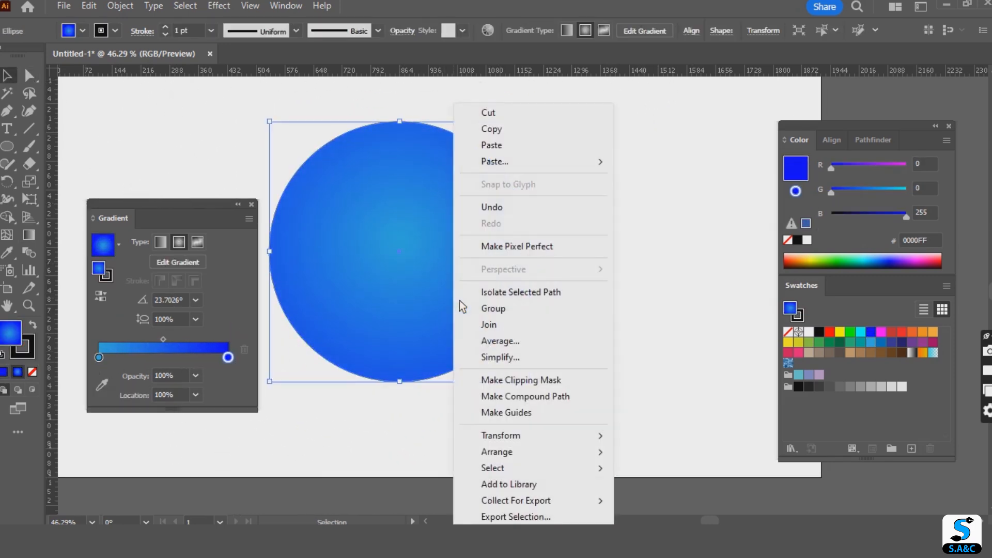
{"action": "mouse_move", "coordinate": [497, 452]}
{"action": "left_click", "coordinate": [664, 420]}
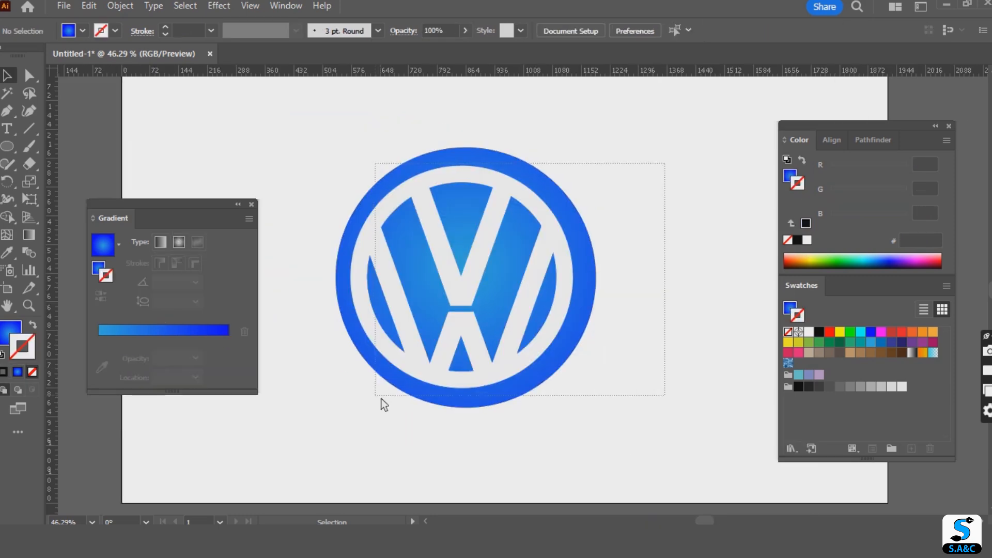
Center the white logo and the gradient circle on each other horizontally, leaving both deselected
{"action": "left_click", "coordinate": [682, 331]}
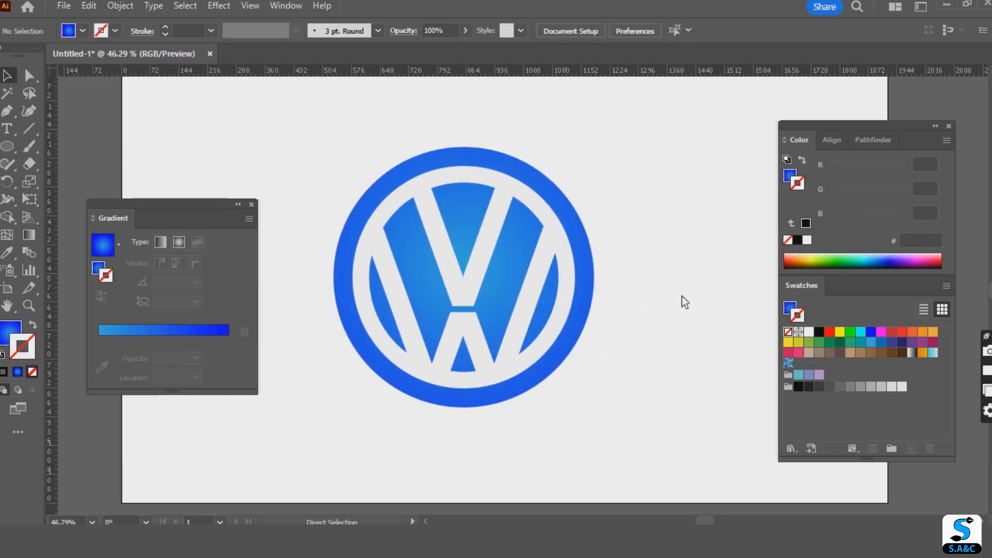
{"action": "key", "text": "ctrl+minus"}
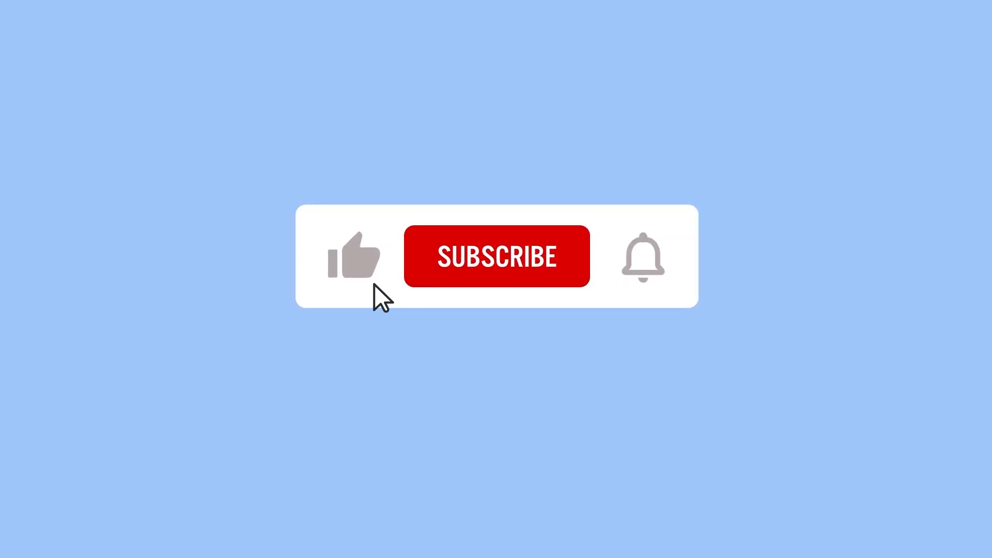